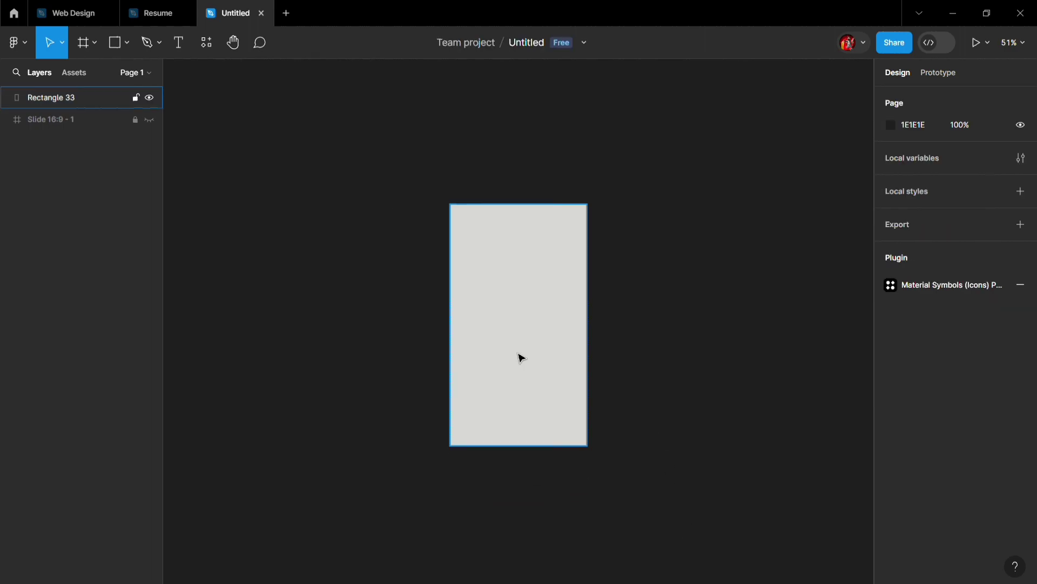
- Set the corner radius of the 400 × 700 rectangle to 40
{"action": "left_click", "coordinate": [540, 358]}
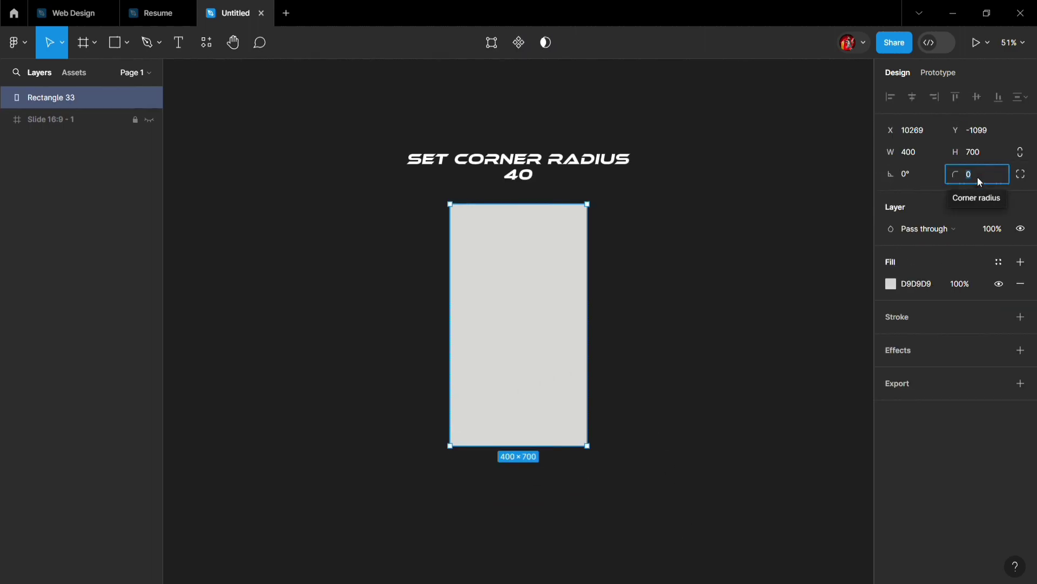
{"action": "key", "text": "Return"}
{"action": "left_click", "coordinate": [739, 371]}
{"action": "left_click", "coordinate": [556, 353]}
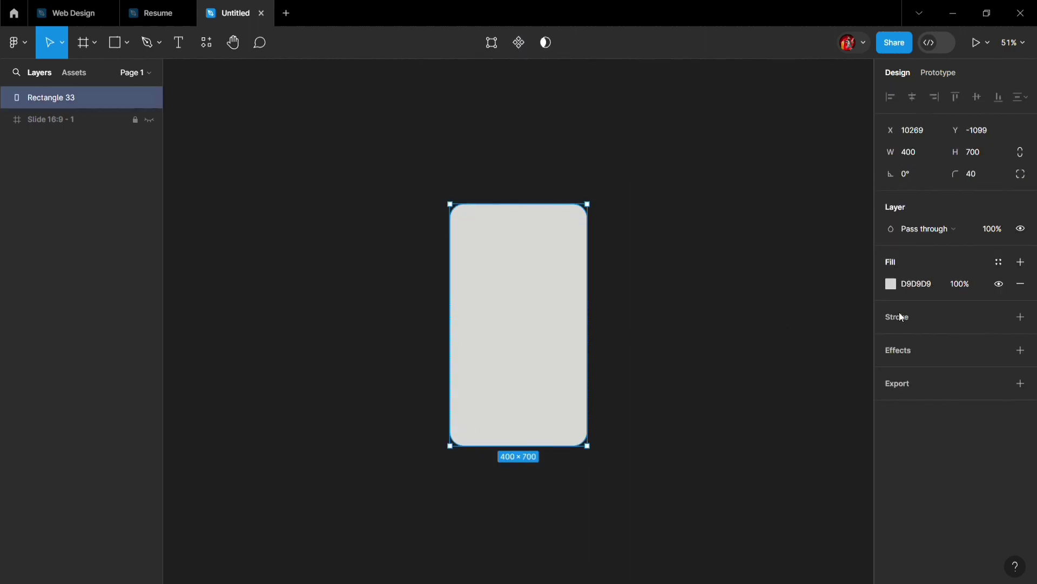
- Lower the large rectangle's fill opacity to 1%
{"action": "left_click", "coordinate": [968, 285]}
{"action": "type", "text": "1"}
{"action": "key", "text": "Return"}
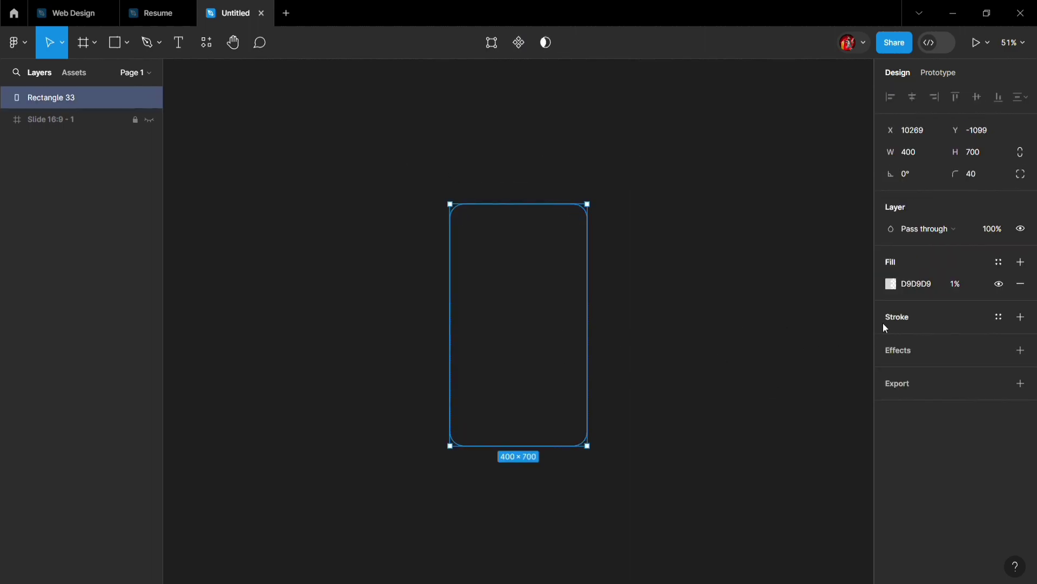
- Add a background blur effect with a blur of 100 to the large rectangle
{"action": "left_click", "coordinate": [931, 352]}
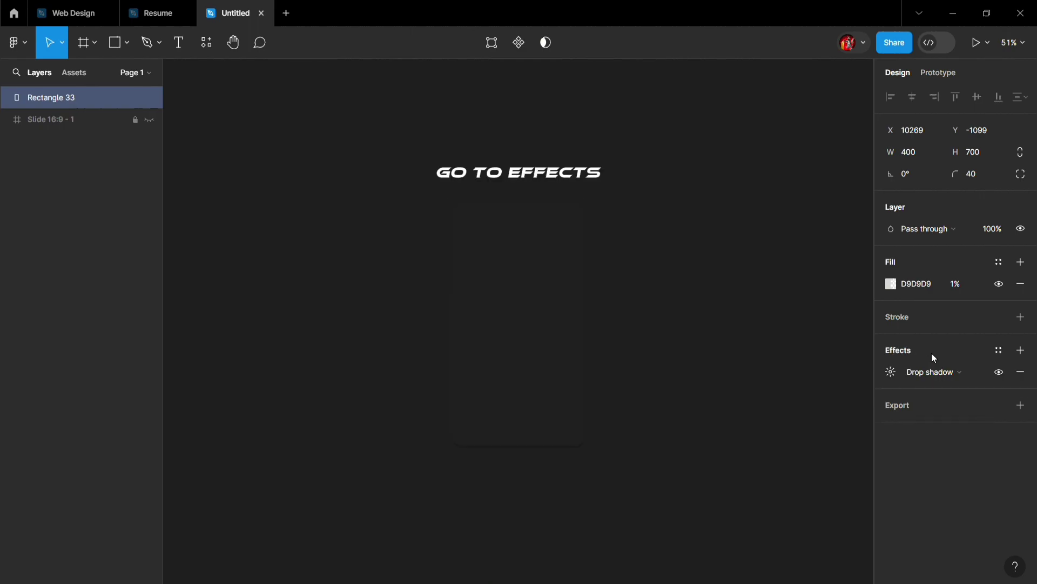
{"action": "left_click", "coordinate": [925, 376]}
{"action": "left_click", "coordinate": [926, 403]}
{"action": "left_click", "coordinate": [892, 373]}
{"action": "left_click", "coordinate": [762, 406]}
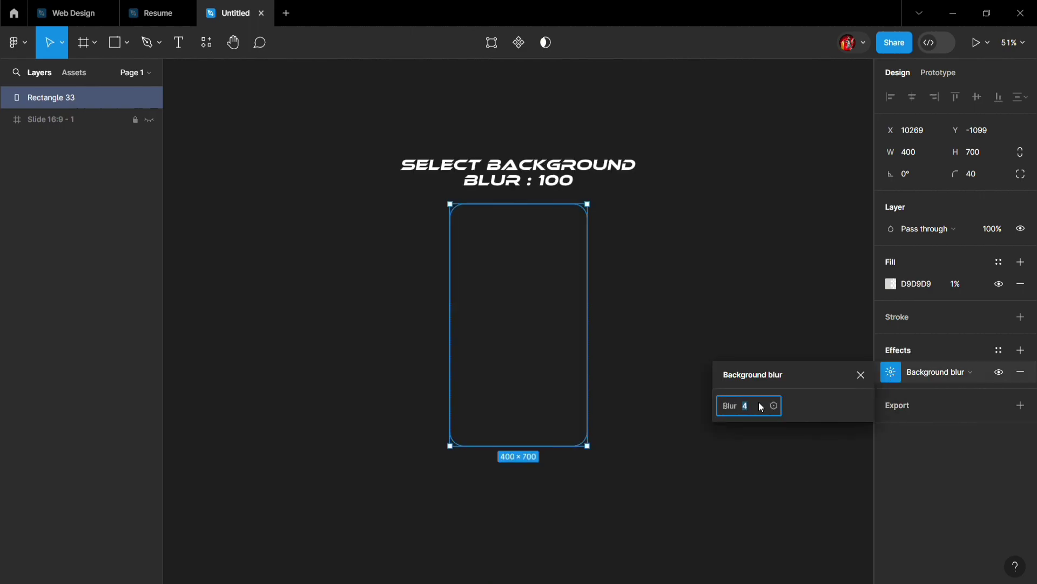
{"action": "type", "text": "100"}
{"action": "key", "text": "Return"}
{"action": "left_click", "coordinate": [819, 360]}
{"action": "left_click", "coordinate": [819, 360]}
{"action": "left_click", "coordinate": [500, 443]}
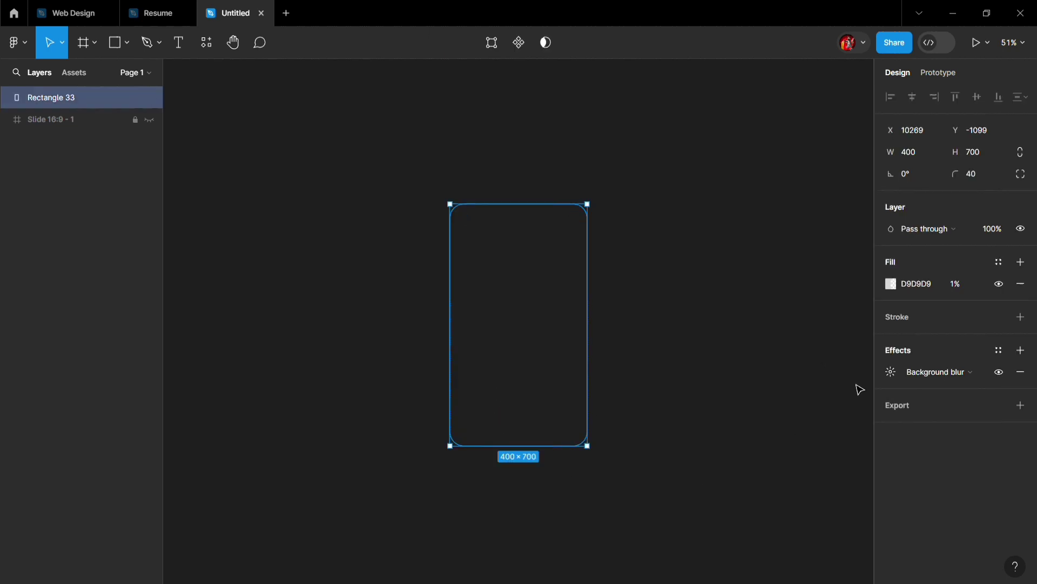
- Add an inner shadow to the large rectangle with Y -82, blur 68 and spread -64
{"action": "left_click", "coordinate": [1021, 350]}
{"action": "left_click", "coordinate": [911, 375]}
{"action": "left_click", "coordinate": [929, 353]}
{"action": "left_click", "coordinate": [891, 373]}
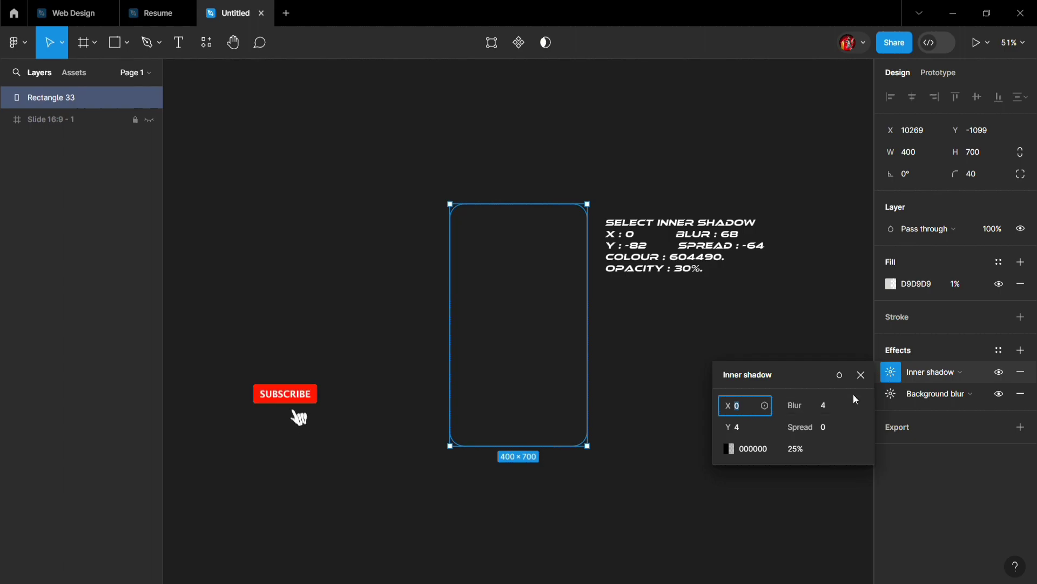
{"action": "key", "text": "Tab"}
{"action": "type", "text": "-82"}
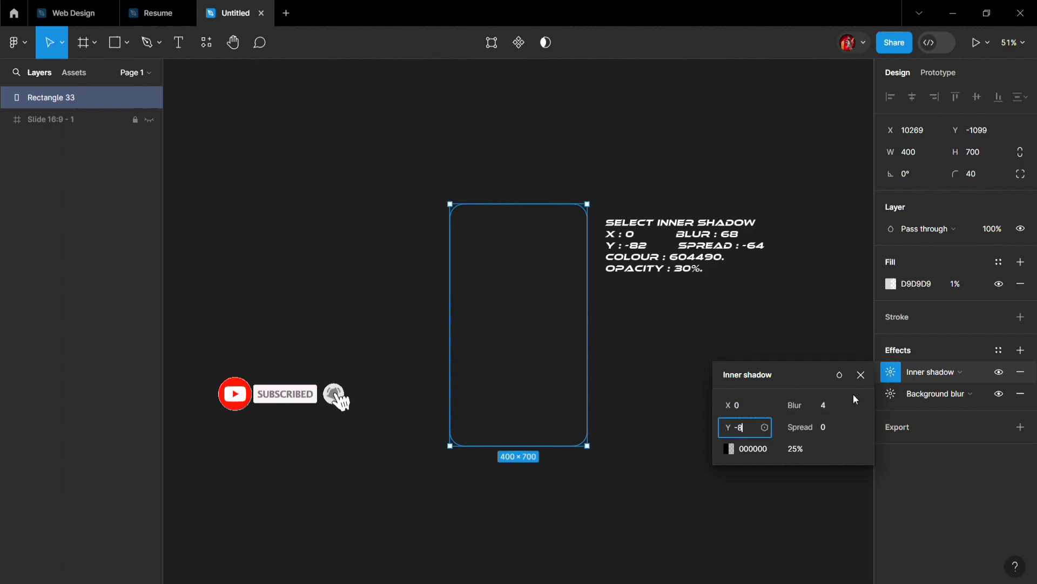
{"action": "key", "text": "Tab"}
{"action": "type", "text": "6"}
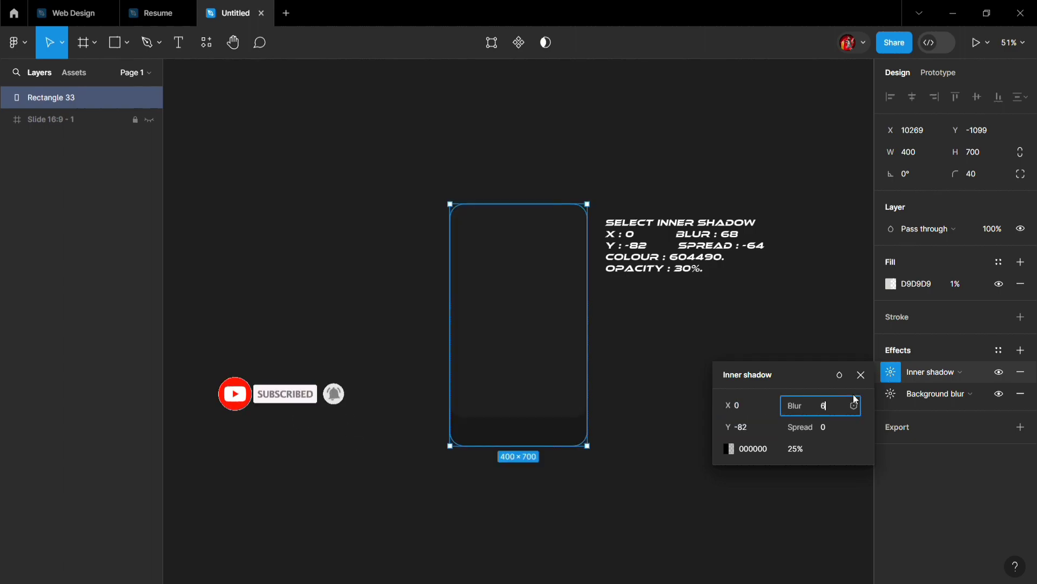
{"action": "type", "text": "8"}
{"action": "key", "text": "Tab"}
{"action": "type", "text": "-64"}
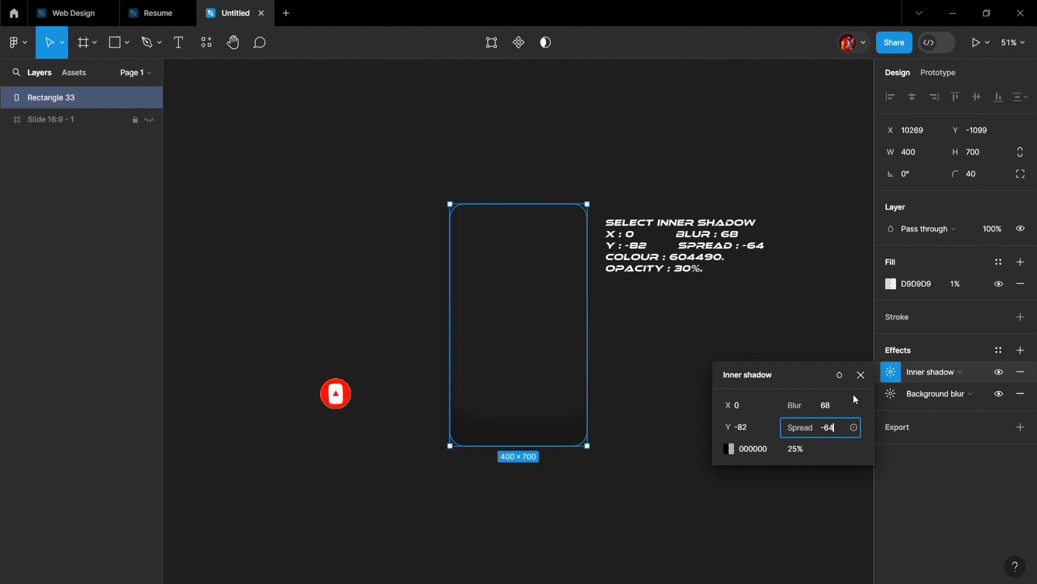
- Set the first inner shadow's color to 604490 and its opacity to 30%
{"action": "key", "text": "Tab"}
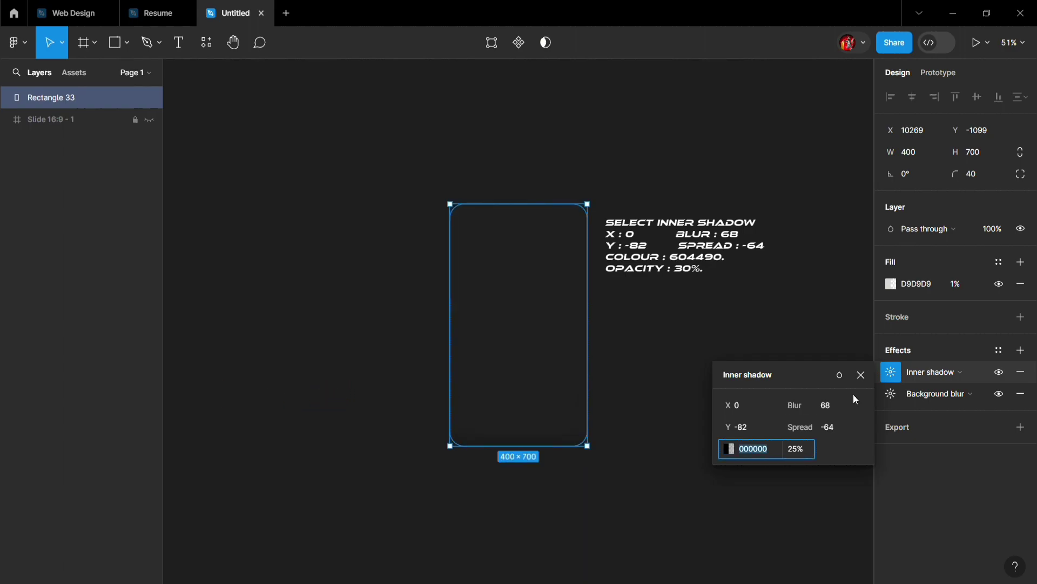
{"action": "type", "text": "604490"}
{"action": "key", "text": "Return"}
{"action": "left_click", "coordinate": [795, 450]}
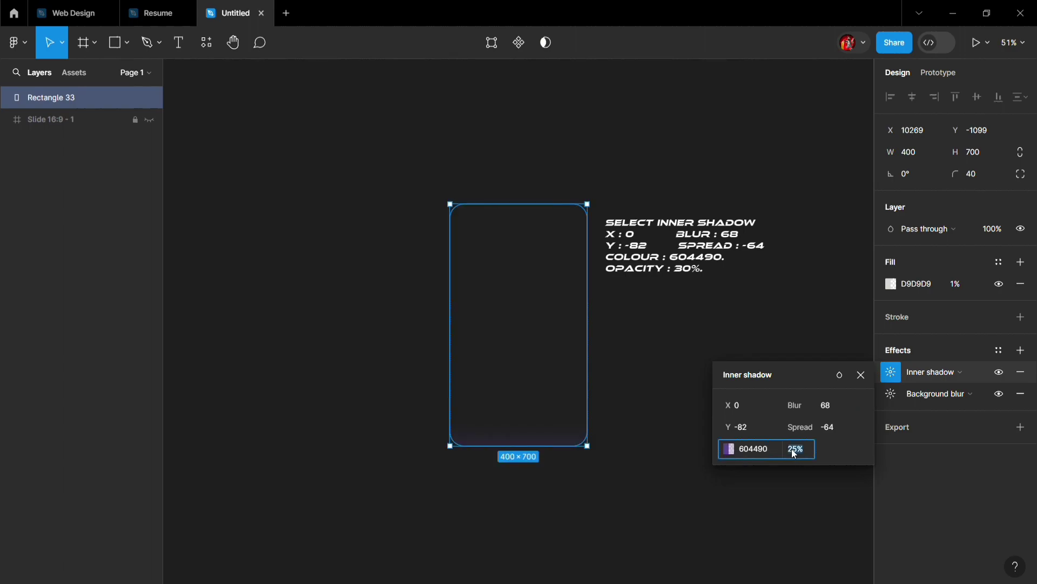
{"action": "type", "text": "30"}
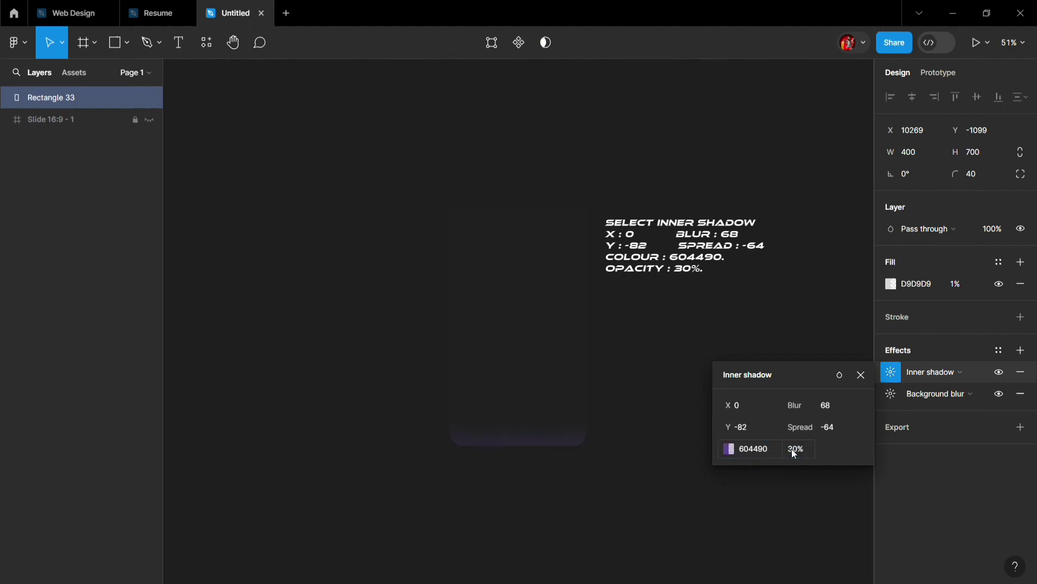
{"action": "left_click", "coordinate": [861, 374]}
- Add a second inner shadow to the large rectangle with Y 7, blur 11 and spread -4
{"action": "left_click", "coordinate": [1020, 350]}
{"action": "left_click", "coordinate": [929, 372]}
{"action": "left_click", "coordinate": [928, 357]}
{"action": "left_click", "coordinate": [891, 373]}
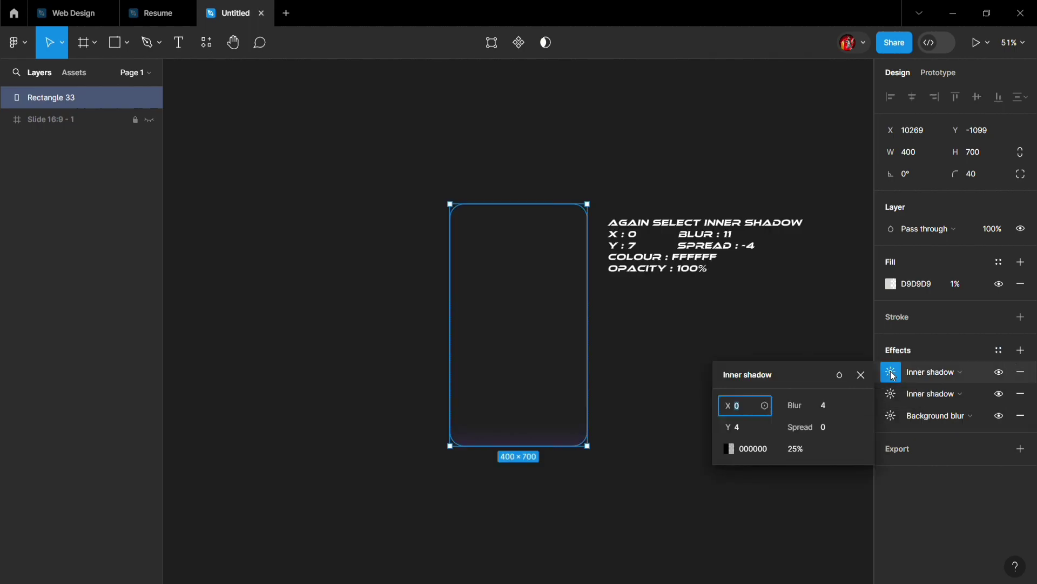
{"action": "key", "text": "Tab"}
{"action": "type", "text": "7"}
{"action": "key", "text": "Tab"}
{"action": "type", "text": "11"}
{"action": "key", "text": "Tab"}
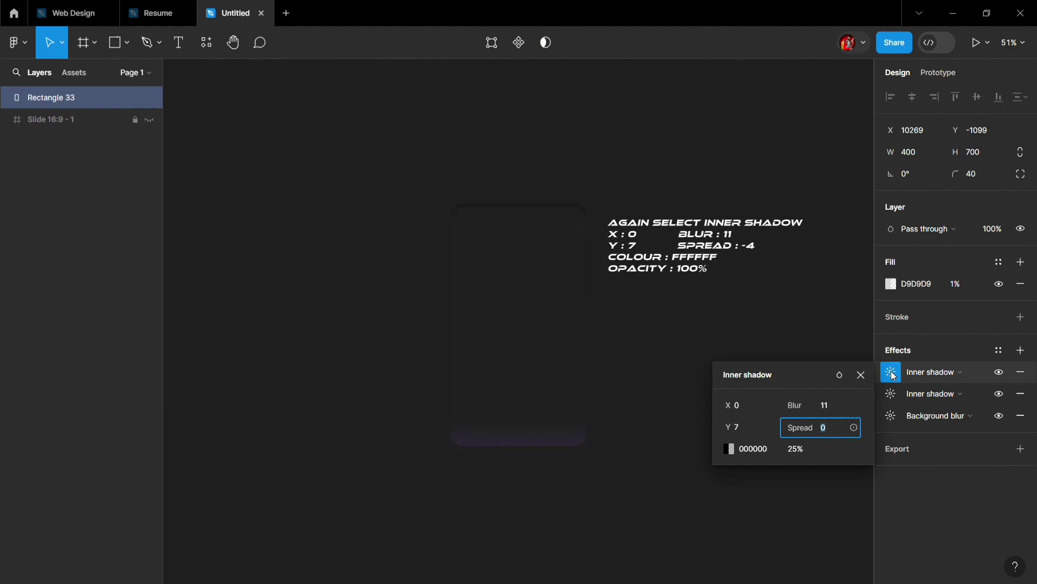
{"action": "type", "text": "-4"}
- Set the second inner shadow's color to FFFFFF and its opacity to 100%
{"action": "key", "text": "Tab"}
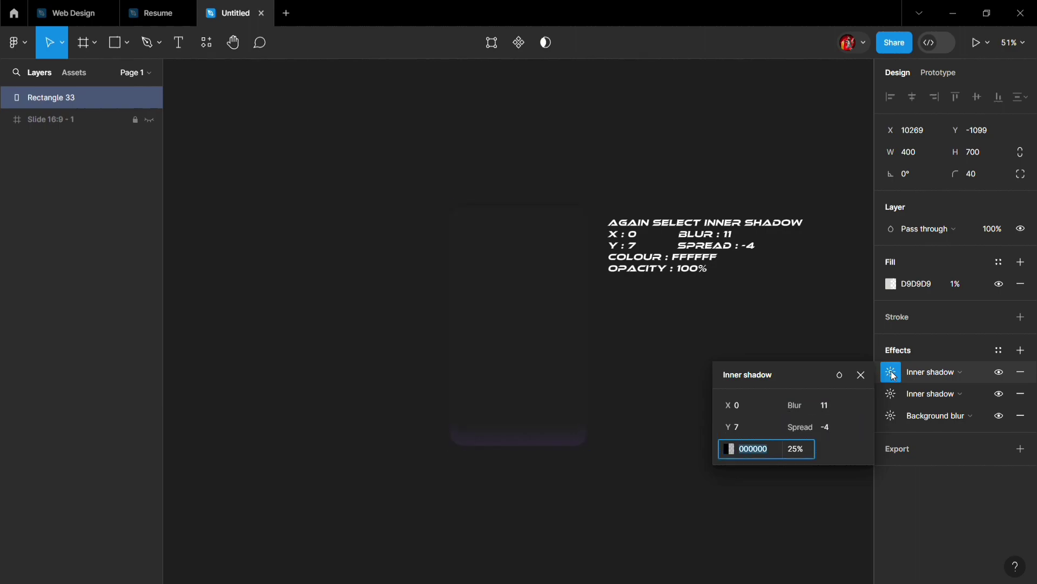
{"action": "type", "text": "FFFFFF"}
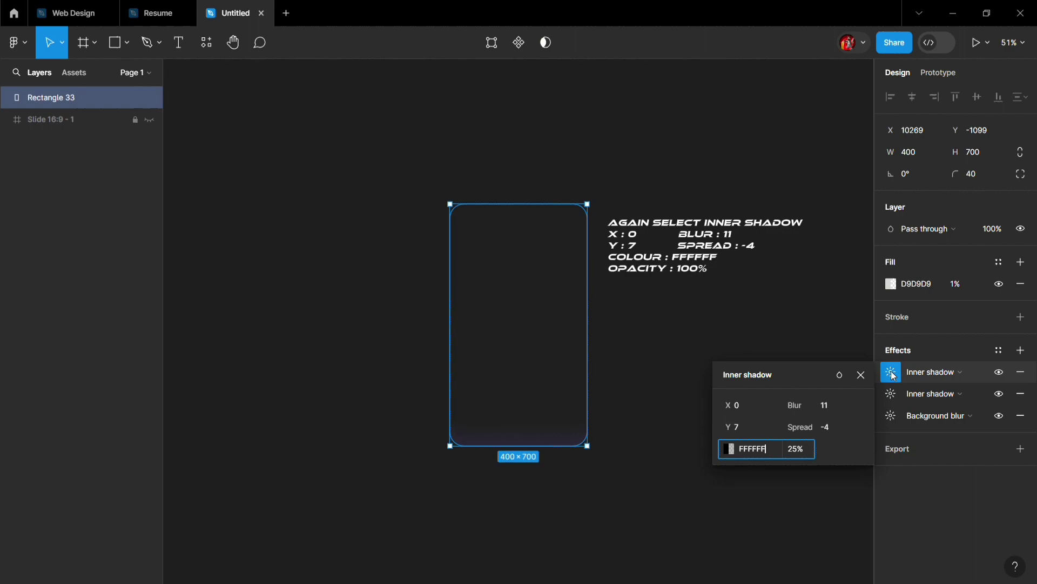
{"action": "key", "text": "Tab"}
{"action": "type", "text": "100"}
{"action": "key", "text": "Return"}
- Add a third inner shadow to the large rectangle with Y 39, blur 56 and spread -36
{"action": "left_click", "coordinate": [1021, 350]}
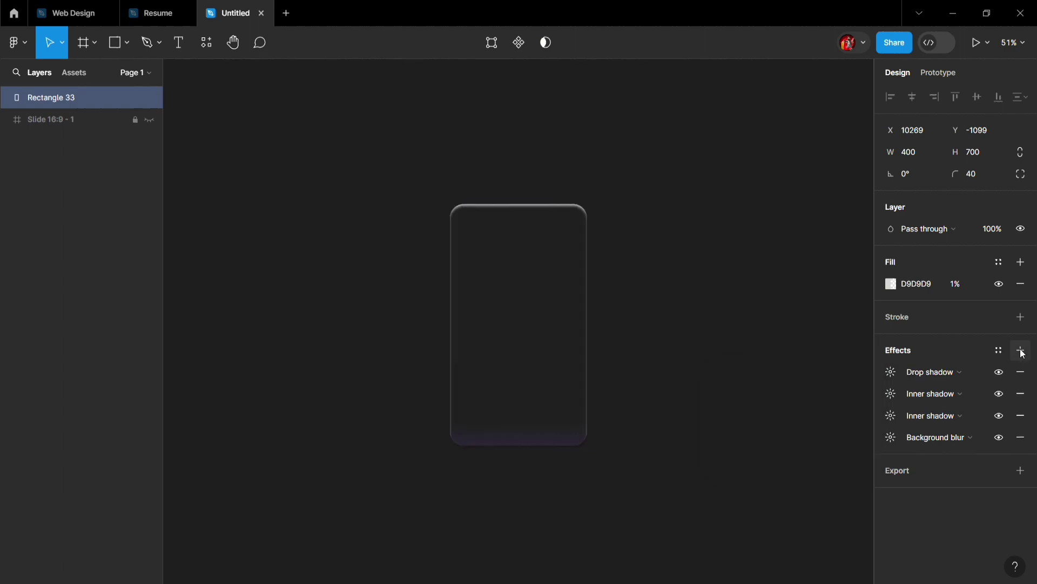
{"action": "left_click", "coordinate": [936, 373]}
{"action": "left_click", "coordinate": [941, 357]}
{"action": "left_click", "coordinate": [892, 373]}
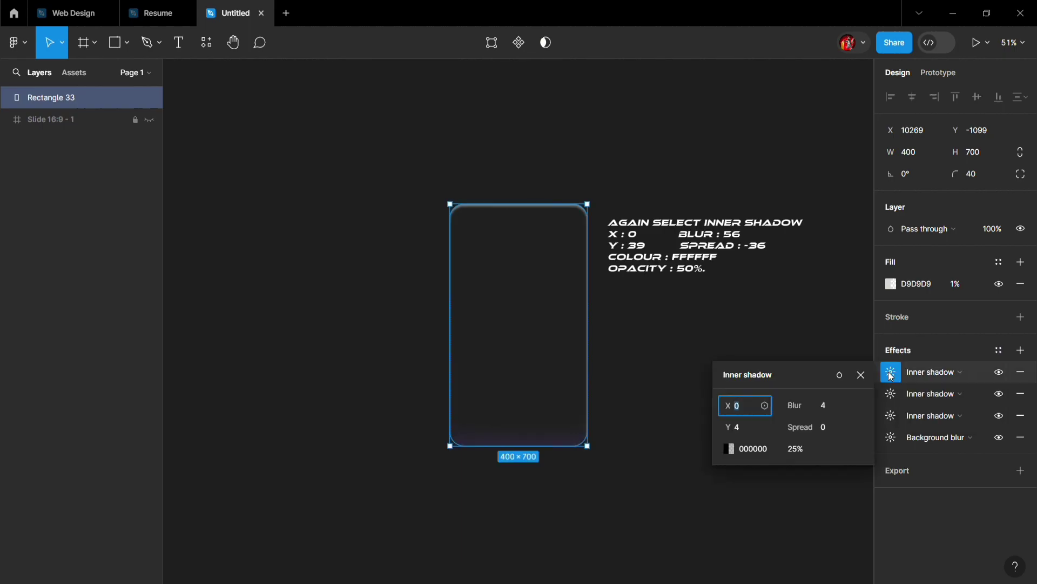
{"action": "key", "text": "Tab"}
{"action": "type", "text": "39"}
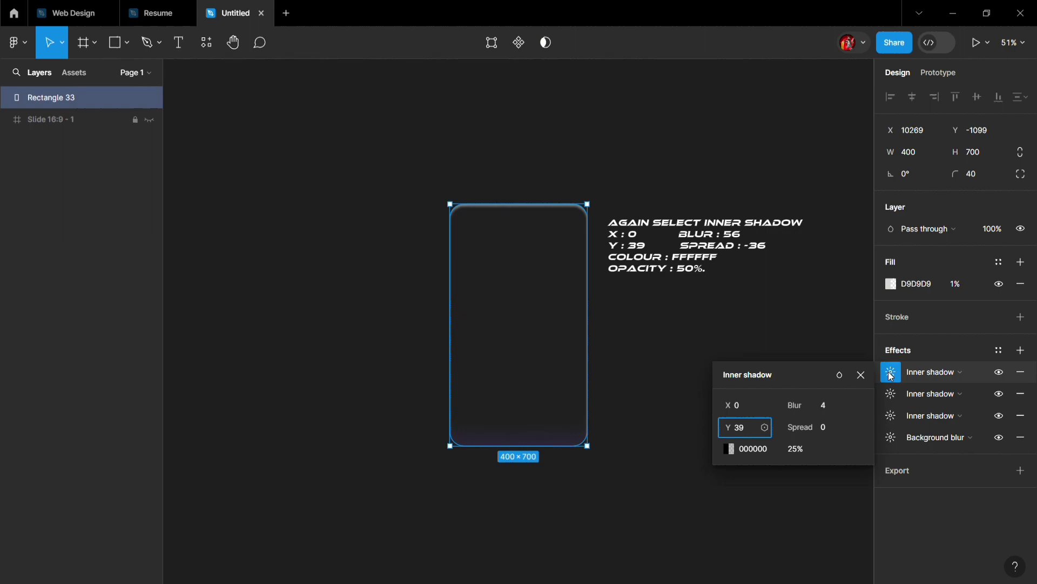
{"action": "key", "text": "Tab"}
{"action": "type", "text": "56"}
{"action": "key", "text": "Tab"}
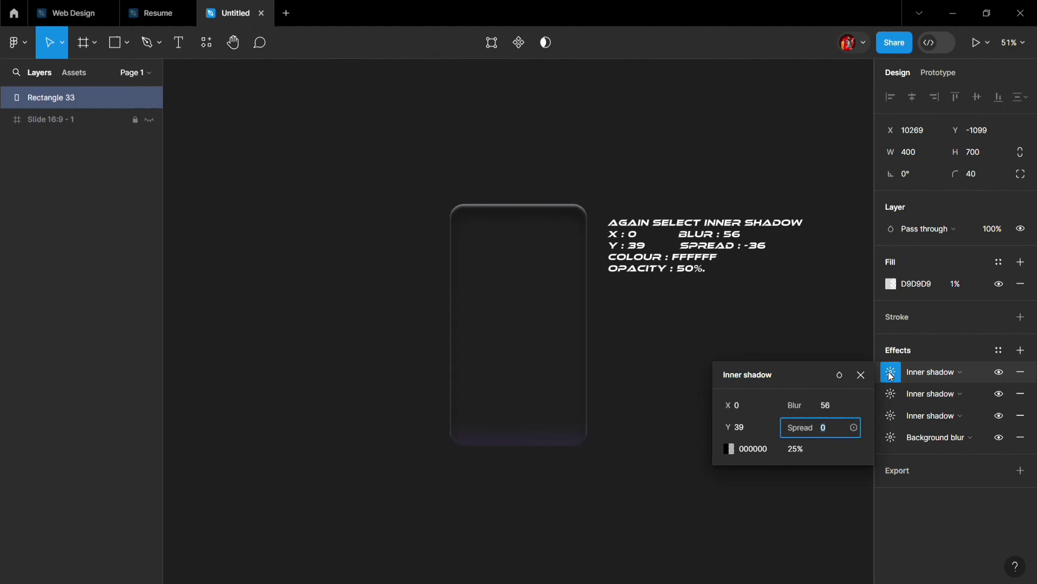
{"action": "type", "text": "-36"}
- Set the third inner shadow's color to FFFFFF and its opacity to 50%, and deselect the rectangle
{"action": "key", "text": "Tab"}
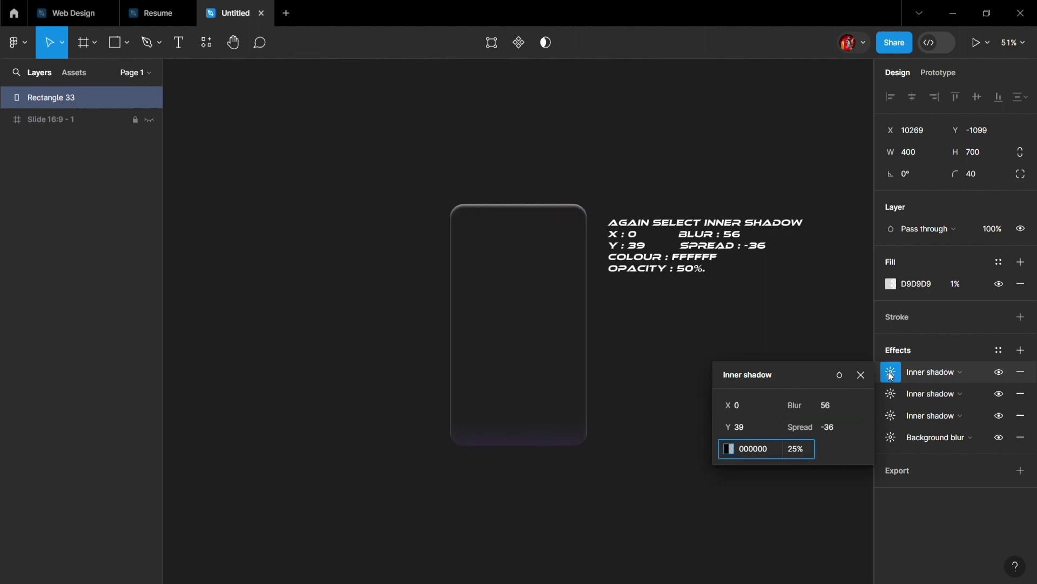
{"action": "type", "text": "FFFFFF"}
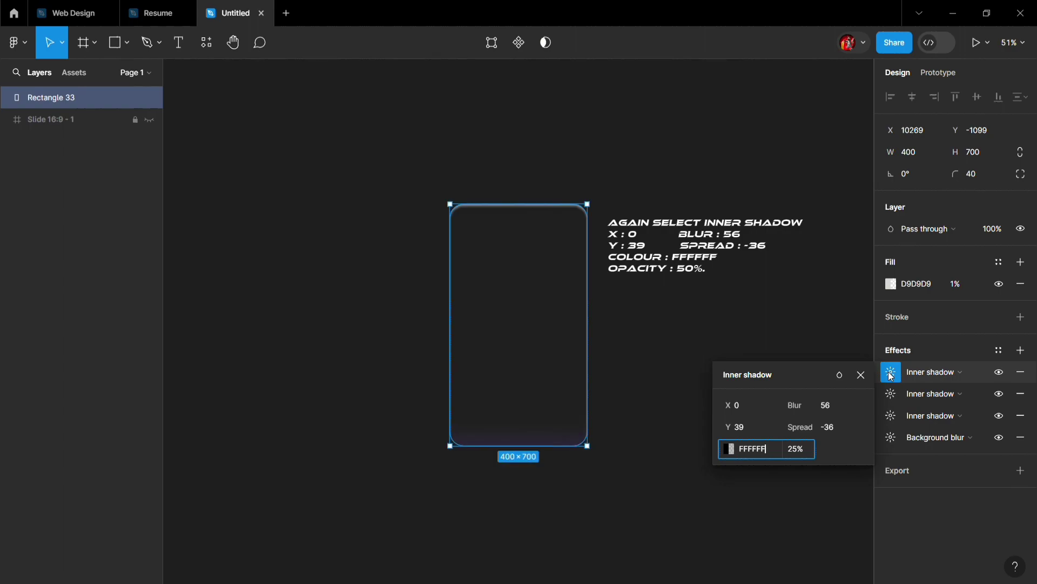
{"action": "key", "text": "Tab"}
{"action": "type", "text": "50"}
{"action": "key", "text": "Return"}
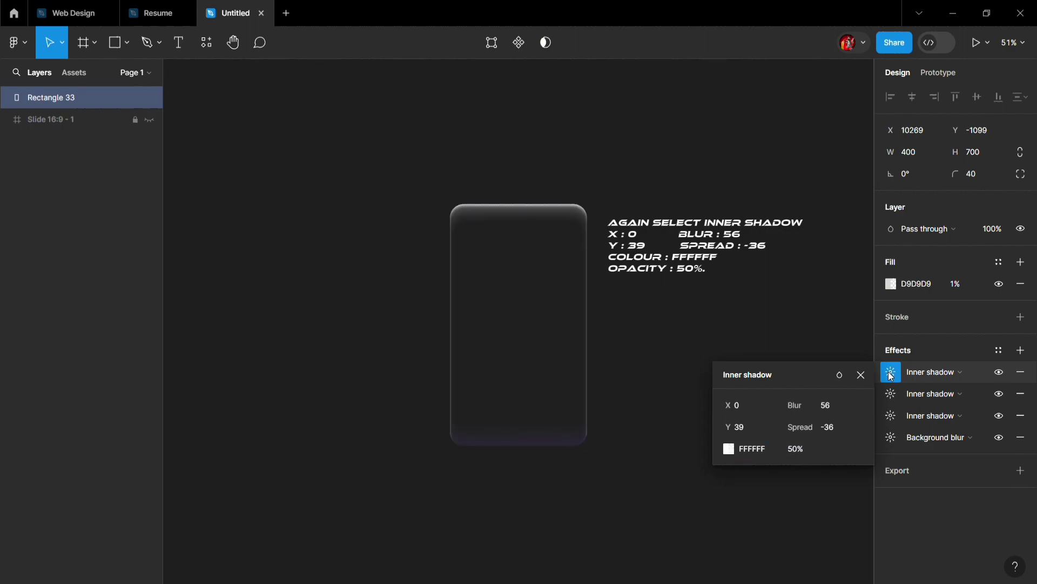
{"action": "left_click", "coordinate": [861, 375]}
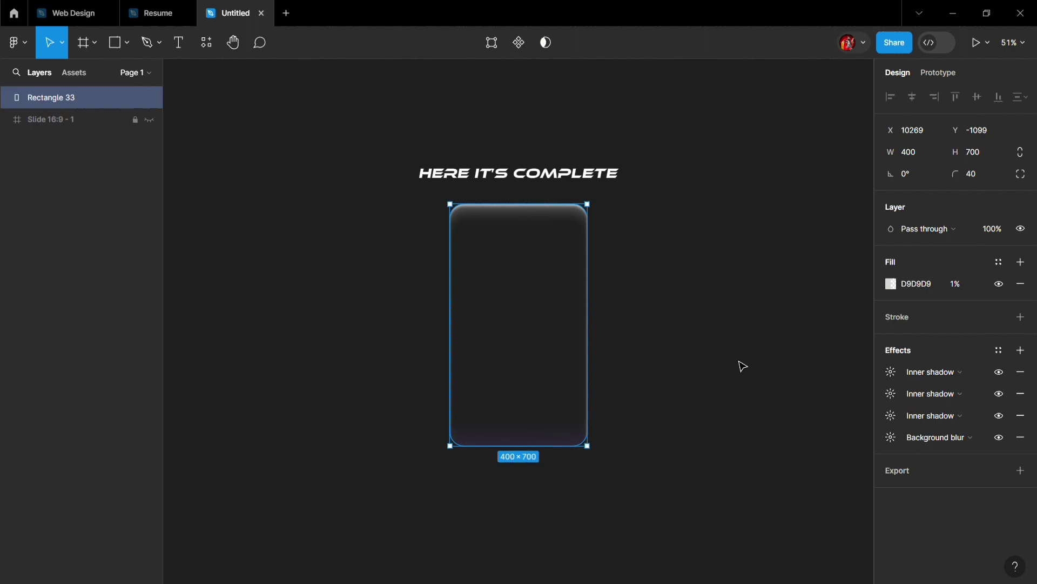
{"action": "left_click", "coordinate": [741, 365]}
- Draw a rectangle about 335 × 235 in the lower part of the glass card and center it horizontally
{"action": "key", "text": "r"}
{"action": "mouse_move", "coordinate": [462, 348]}
{"action": "left_mouse_down"}
{"action": "mouse_move", "coordinate": [480, 417]}
{"action": "mouse_move", "coordinate": [577, 430]}
{"action": "left_mouse_up"}
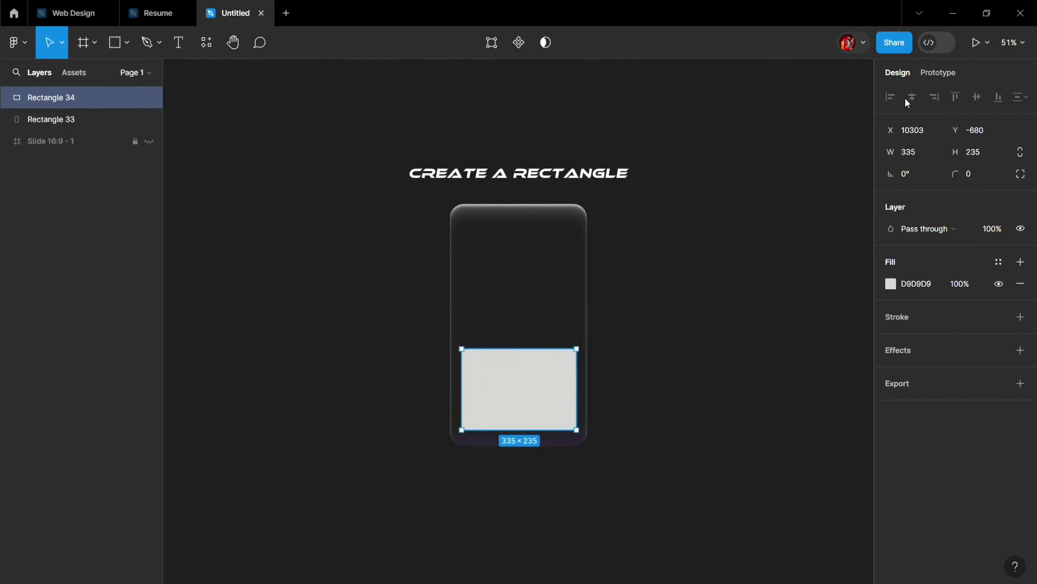
{"action": "left_click_drag", "start_coordinate": [530, 380], "coordinate": [531, 381]}
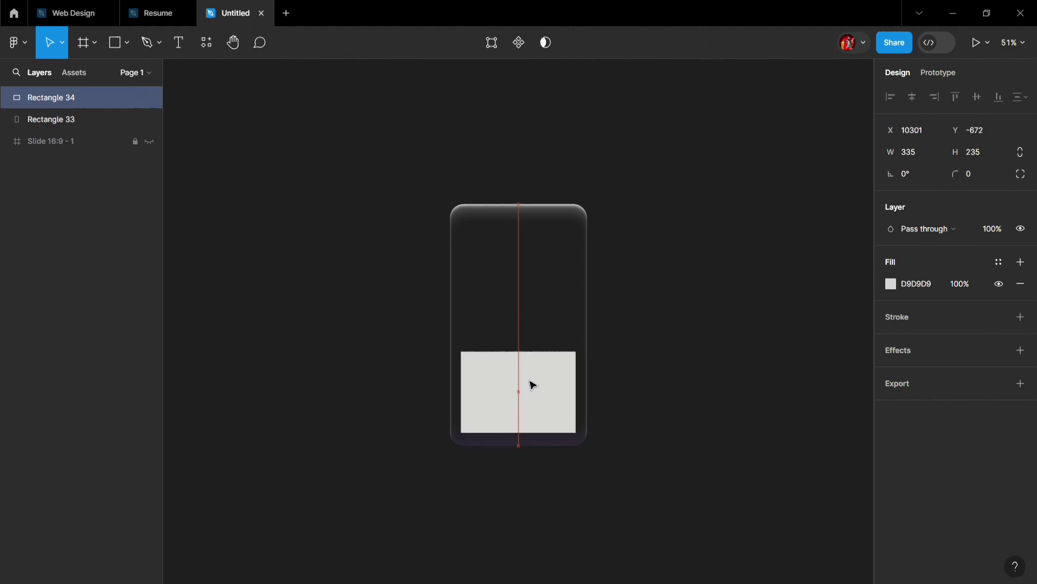
- Give the new rectangle a corner radius of 20, resize it to 300 × 200 and recenter it near the card's lower edge
{"action": "left_click", "coordinate": [980, 177]}
{"action": "type", "text": "20"}
{"action": "key", "text": "Return"}
{"action": "left_click", "coordinate": [928, 160]}
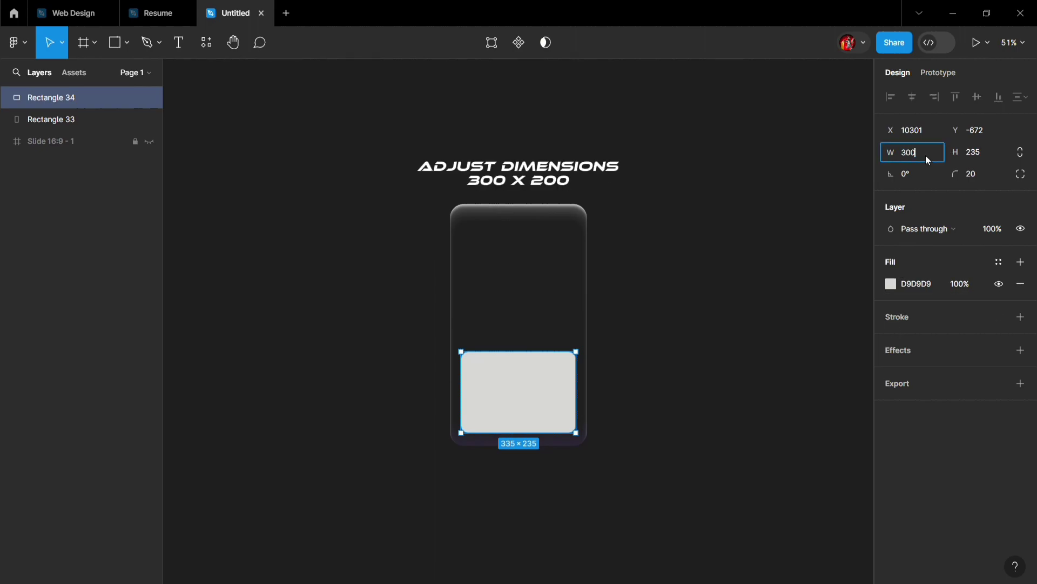
{"action": "key", "text": "Return"}
{"action": "left_click", "coordinate": [998, 153]}
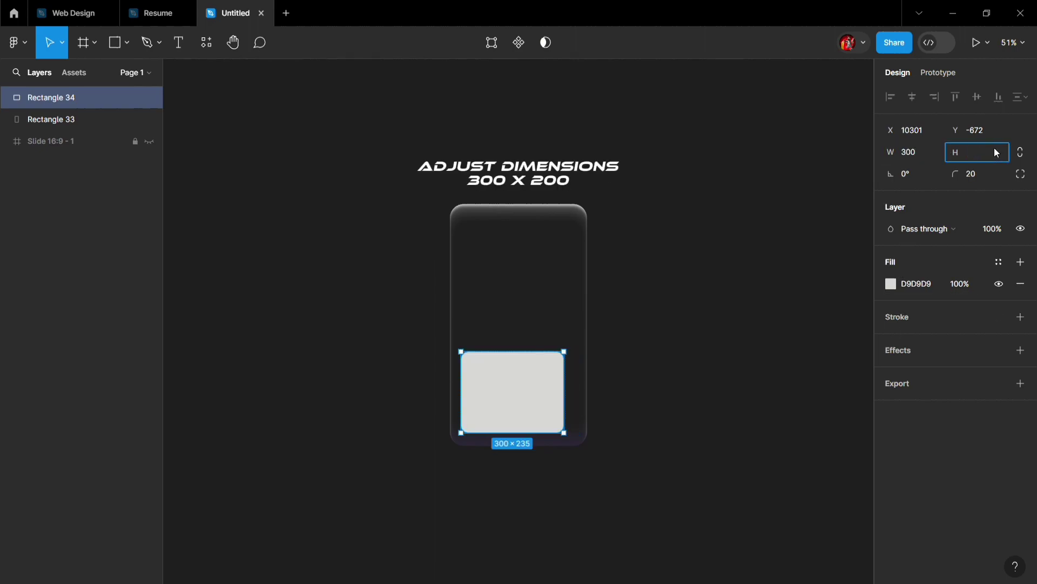
{"action": "type", "text": "200"}
{"action": "key", "text": "Return"}
{"action": "mouse_move", "coordinate": [500, 398]}
{"action": "left_mouse_down"}
{"action": "mouse_move", "coordinate": [512, 399]}
{"action": "mouse_move", "coordinate": [508, 408]}
{"action": "left_mouse_up"}
- Add a drop shadow to the small rectangle with Y 0 and color FF0000
{"action": "left_click", "coordinate": [1020, 350]}
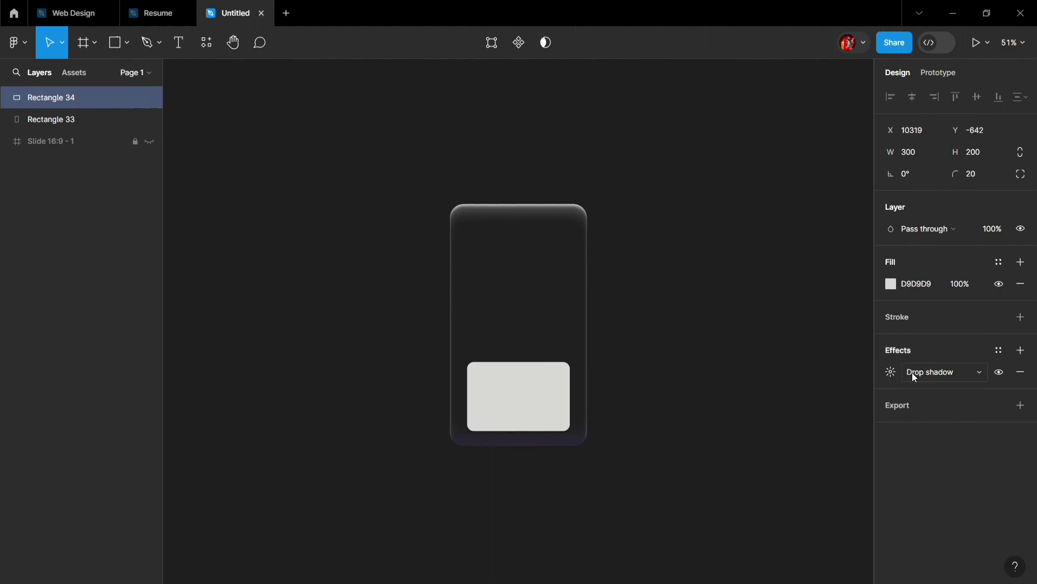
{"action": "left_click", "coordinate": [891, 372]}
{"action": "left_click", "coordinate": [744, 424]}
{"action": "type", "text": "0"}
{"action": "key", "text": "Return"}
{"action": "left_click", "coordinate": [727, 460]}
{"action": "left_click_drag", "start_coordinate": [700, 347], "coordinate": [806, 124]}
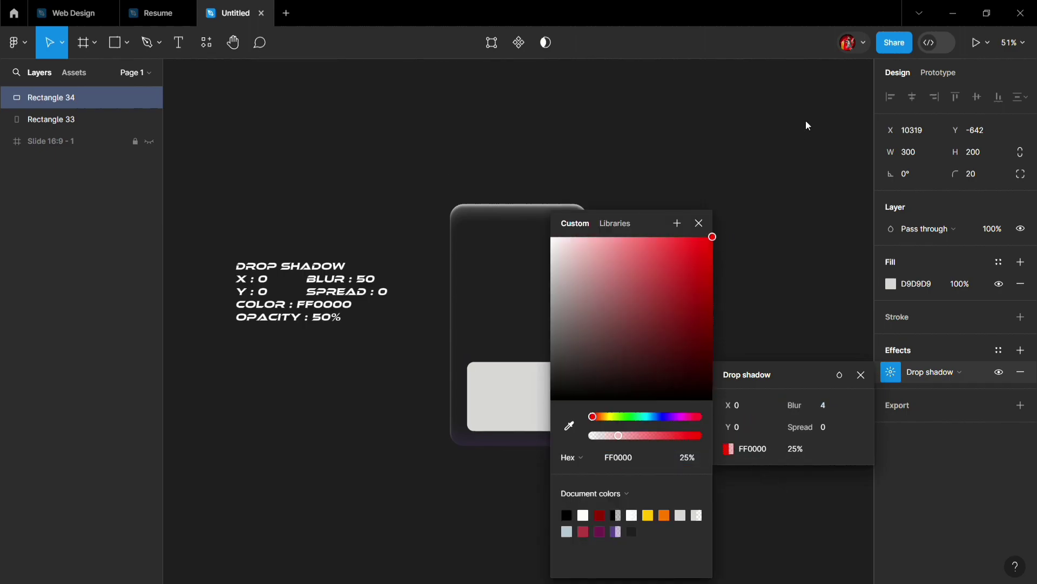
{"action": "left_click", "coordinate": [697, 223]}
- Set the red drop shadow's opacity to 100%
{"action": "left_click", "coordinate": [805, 449]}
{"action": "type", "text": "100"}
{"action": "key", "text": "Return"}
- Set the drop shadow's blur to 50
{"action": "left_click", "coordinate": [833, 409]}
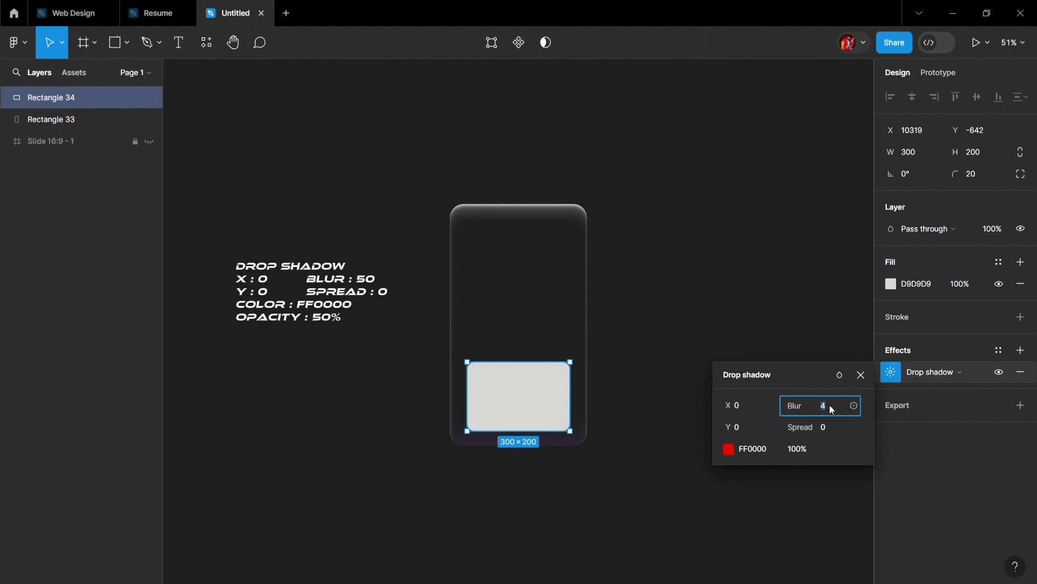
{"action": "key", "text": "Up"}
{"action": "key", "text": "Up"}
{"action": "key", "text": "Up"}
{"action": "key", "text": "Up"}
{"action": "key", "text": "Up"}
{"action": "key", "text": "Up"}
{"action": "key", "text": "Up"}
{"action": "key", "text": "Up"}
{"action": "key", "text": "Up"}
{"action": "key", "text": "Up"}
{"action": "key", "text": "Up"}
{"action": "key", "text": "Up"}
{"action": "key", "text": "Up"}
{"action": "key", "text": "Up"}
{"action": "key", "text": "Up"}
{"action": "key", "text": "Up"}
{"action": "key", "text": "Up"}
{"action": "key", "text": "Up"}
{"action": "key", "text": "Up"}
{"action": "key", "text": "Up"}
{"action": "key", "text": "Up"}
{"action": "key", "text": "Up"}
{"action": "key", "text": "Up"}
{"action": "key", "text": "Return"}
- Set the drop shadow's opacity to 50% and deselect the small rectangle
{"action": "left_click", "coordinate": [808, 446]}
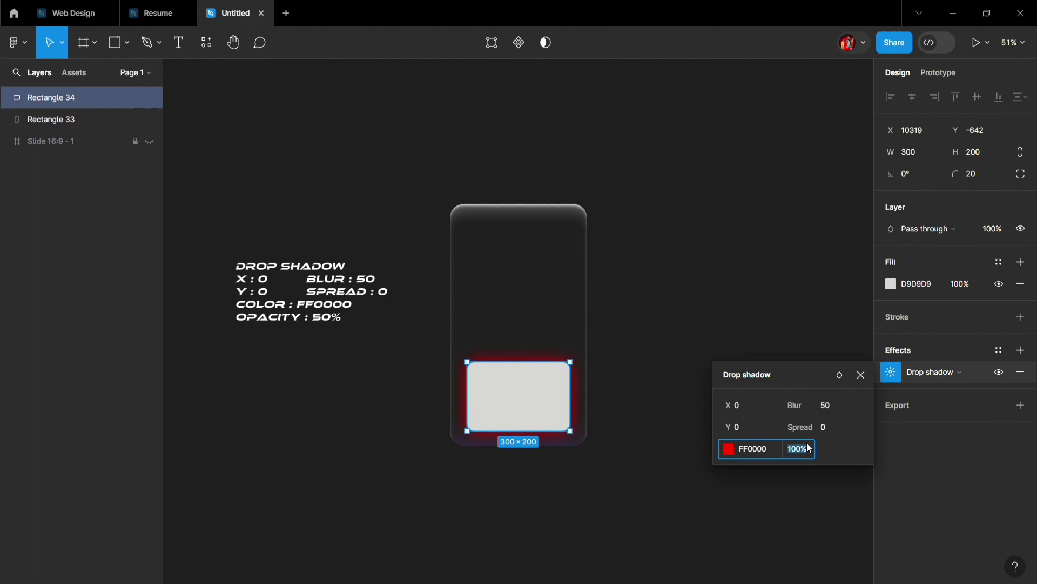
{"action": "type", "text": "44"}
{"action": "key", "text": "Return"}
{"action": "type", "text": "50"}
{"action": "key", "text": "Return"}
{"action": "left_click", "coordinate": [862, 376]}
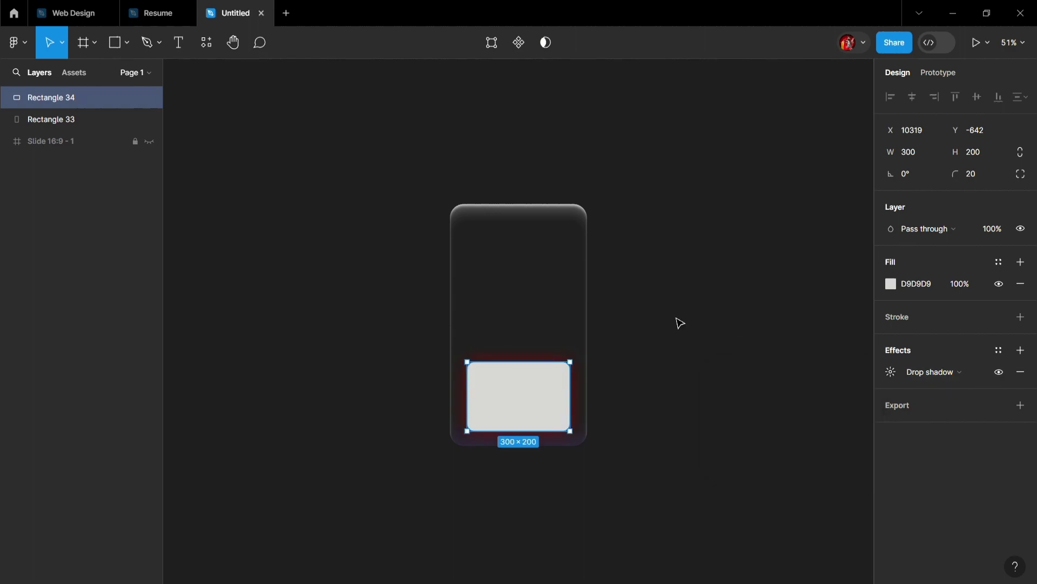
{"action": "left_click", "coordinate": [680, 323]}
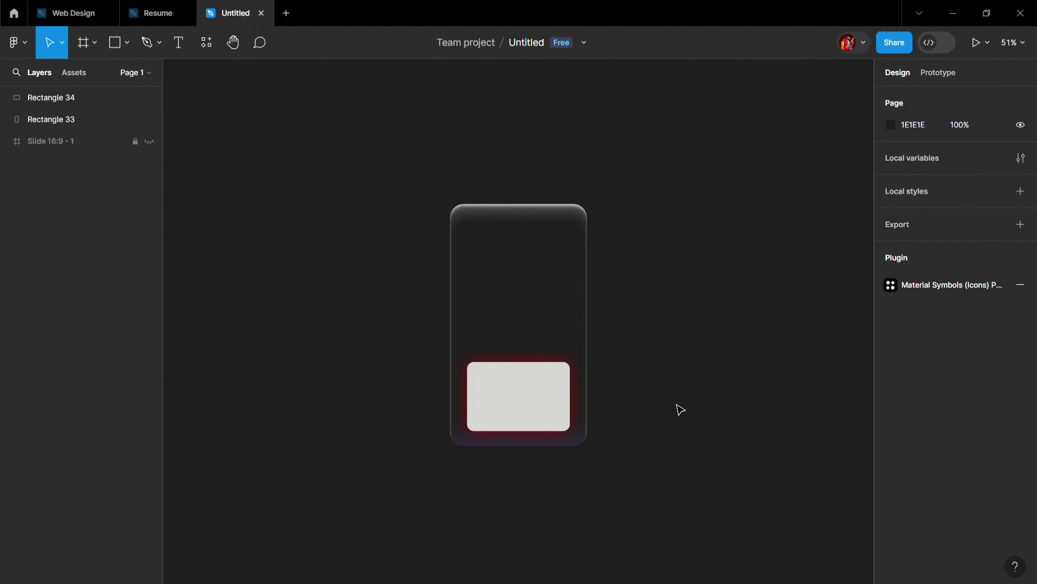
- Draw a circle, size it 100 by 100, and place it centered just above the card
{"action": "key", "text": "c"}
{"action": "key", "text": "o"}
{"action": "left_click_drag", "start_coordinate": [626, 251], "coordinate": [658, 287]}
{"action": "left_click", "coordinate": [932, 152]}
{"action": "type", "text": "100"}
{"action": "left_click", "coordinate": [987, 151]}
{"action": "type", "text": "100"}
{"action": "key", "text": "Return"}
{"action": "left_click", "coordinate": [780, 247]}
{"action": "left_click_drag", "start_coordinate": [642, 269], "coordinate": [516, 186]}
- Set the circle's fill color to FFFFFF
{"action": "left_click", "coordinate": [891, 283]}
{"action": "left_click_drag", "start_coordinate": [745, 291], "coordinate": [655, 98]}
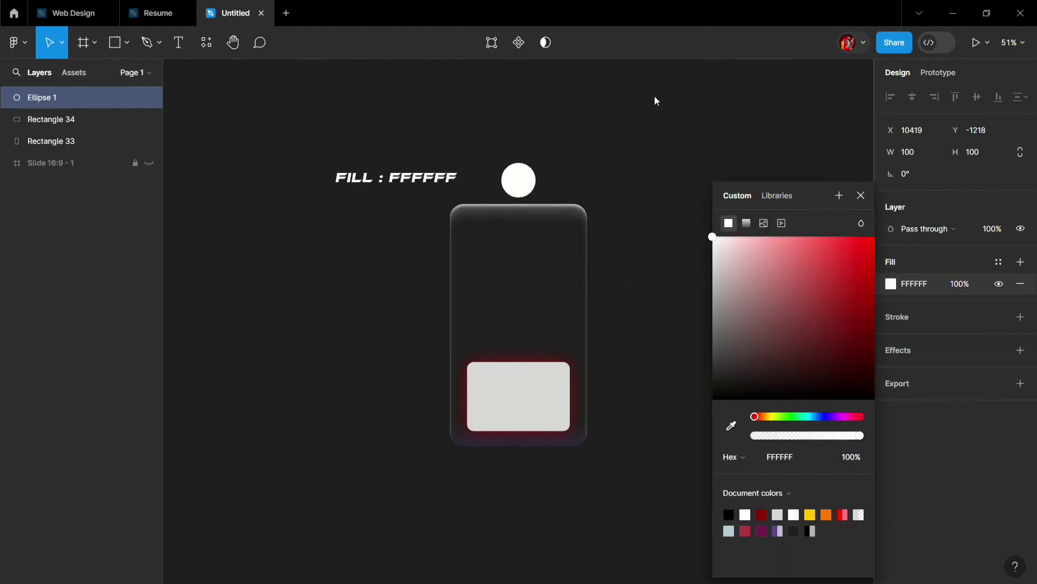
{"action": "left_click", "coordinate": [861, 195]}
- Set the small rectangle's fill color to FFFFFF
{"action": "left_click", "coordinate": [507, 405]}
{"action": "left_click", "coordinate": [891, 283]}
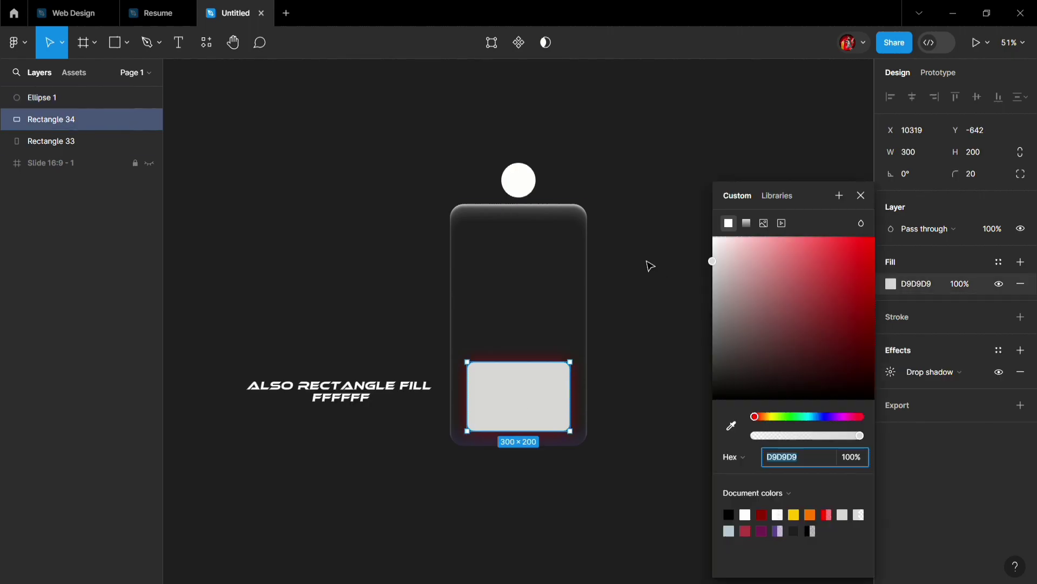
{"action": "type", "text": "FFFFFF"}
{"action": "key", "text": "Return"}
{"action": "left_click", "coordinate": [861, 195]}
- Trim the circle to its upper half with a -50% sweep, and set its fill opacity to 1% with no stroke
{"action": "left_click", "coordinate": [532, 186]}
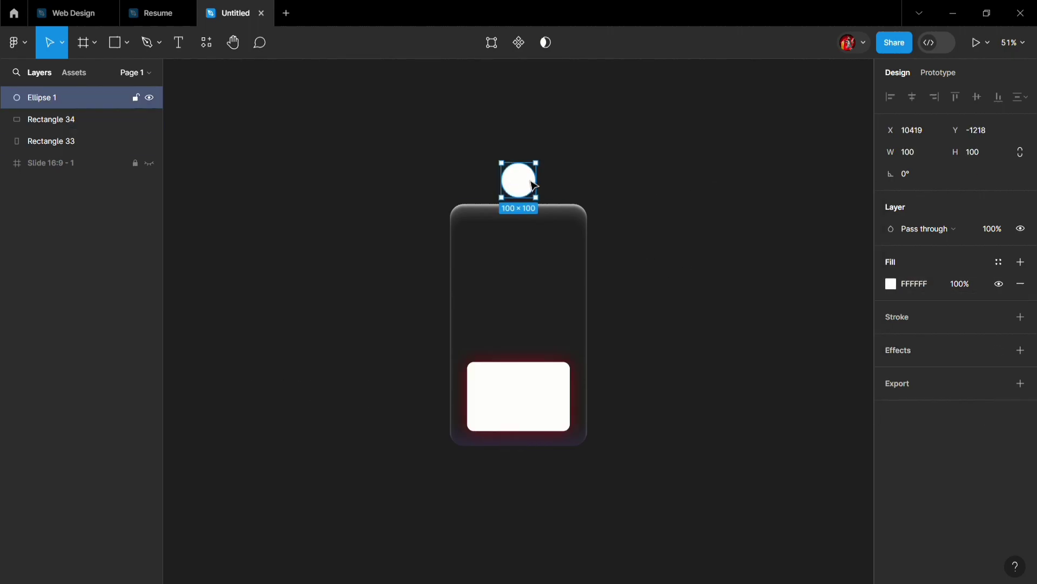
{"action": "mouse_move", "coordinate": [533, 186]}
{"action": "left_mouse_down"}
{"action": "mouse_move", "coordinate": [494, 176]}
{"action": "mouse_move", "coordinate": [527, 187]}
{"action": "mouse_move", "coordinate": [524, 204]}
{"action": "left_mouse_up"}
{"action": "scroll", "coordinate": [532, 181], "scroll_direction": "up", "scroll_amount": 3}
{"action": "left_click", "coordinate": [965, 307]}
{"action": "type", "text": "1"}
{"action": "key", "text": "Return"}
{"action": "left_click", "coordinate": [913, 339]}
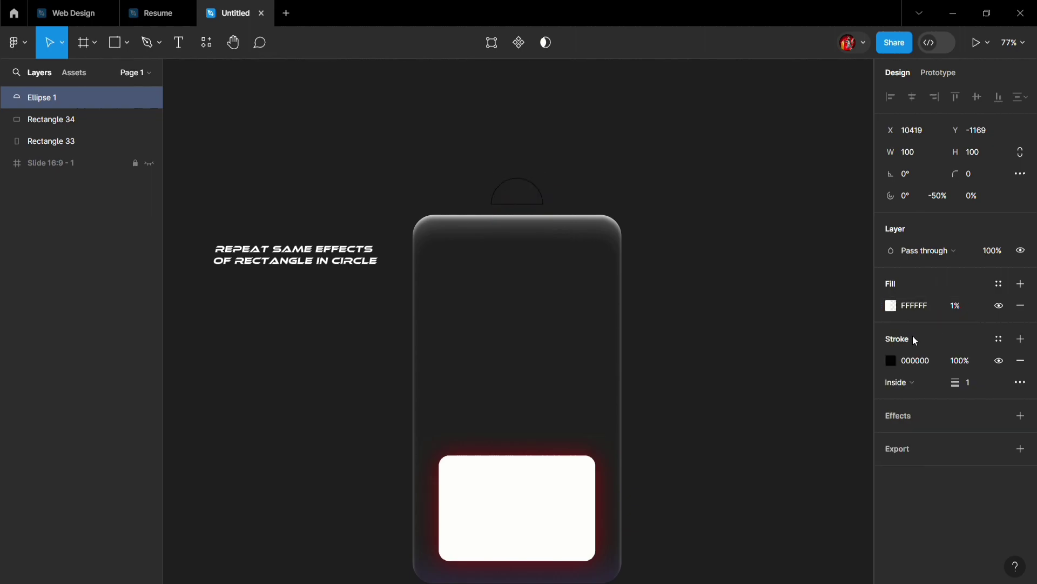
{"action": "left_click", "coordinate": [1021, 360]}
- Add a background blur of 100 to the half circle
{"action": "left_click", "coordinate": [926, 372]}
{"action": "left_click", "coordinate": [920, 393]}
{"action": "left_click", "coordinate": [926, 425]}
{"action": "left_click", "coordinate": [891, 393]}
{"action": "type", "text": "100"}
{"action": "key", "text": "Return"}
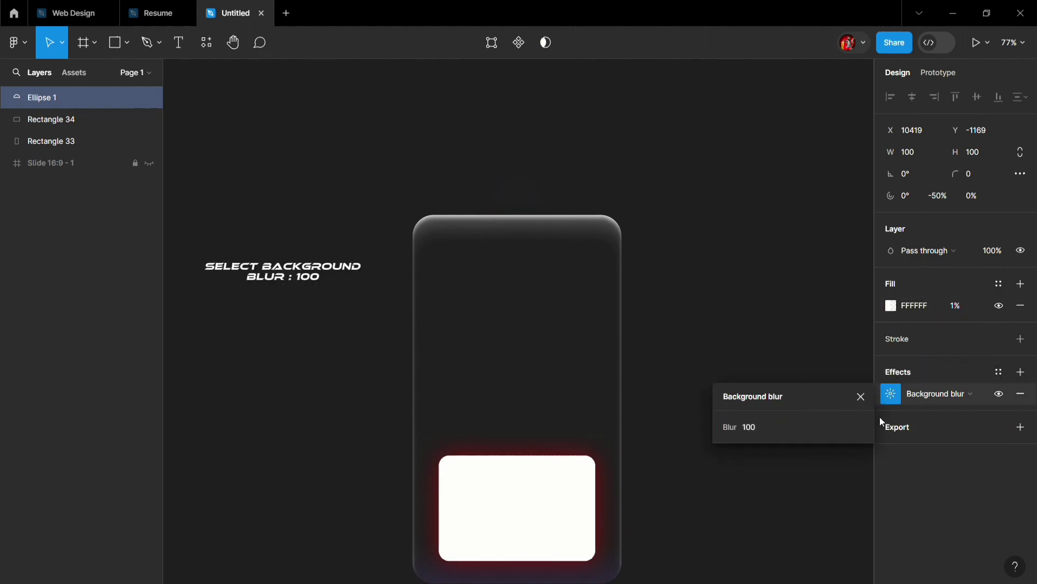
{"action": "left_click", "coordinate": [850, 497]}
- Add an inner shadow to the half circle with X 0 and Y -82
{"action": "left_click", "coordinate": [505, 212]}
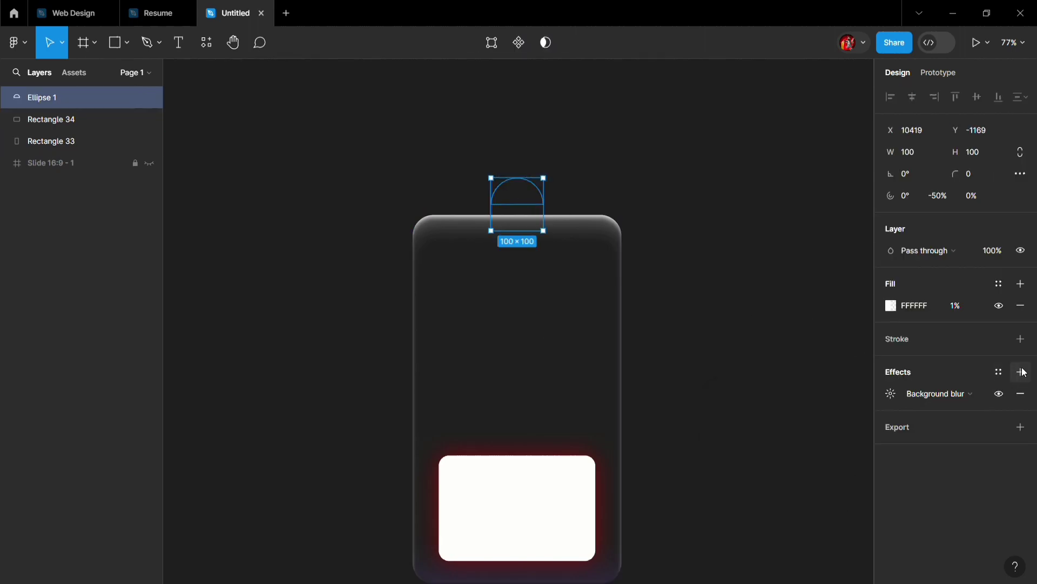
{"action": "left_click", "coordinate": [1020, 371]}
{"action": "left_click", "coordinate": [927, 393]}
{"action": "left_click", "coordinate": [923, 381]}
{"action": "left_click", "coordinate": [891, 393]}
{"action": "left_click", "coordinate": [750, 446]}
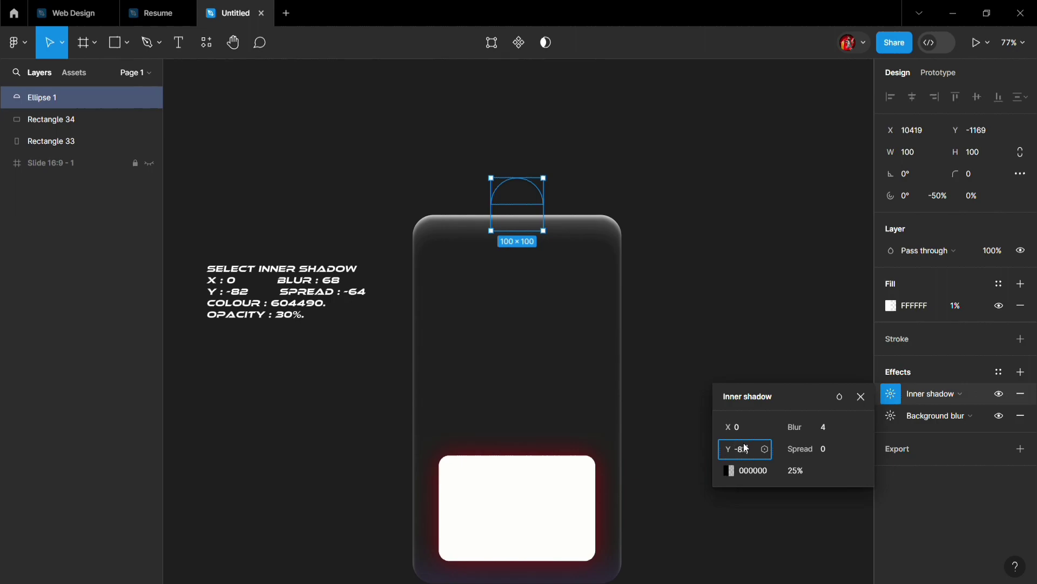
{"action": "type", "text": "-8"}
{"action": "key", "text": "Tab"}
- Set the half circle's inner shadow to blur 68, spread -64, color 604490 and 30% opacity
{"action": "type", "text": "68"}
{"action": "key", "text": "Tab"}
{"action": "type", "text": "-64"}
{"action": "key", "text": "Tab"}
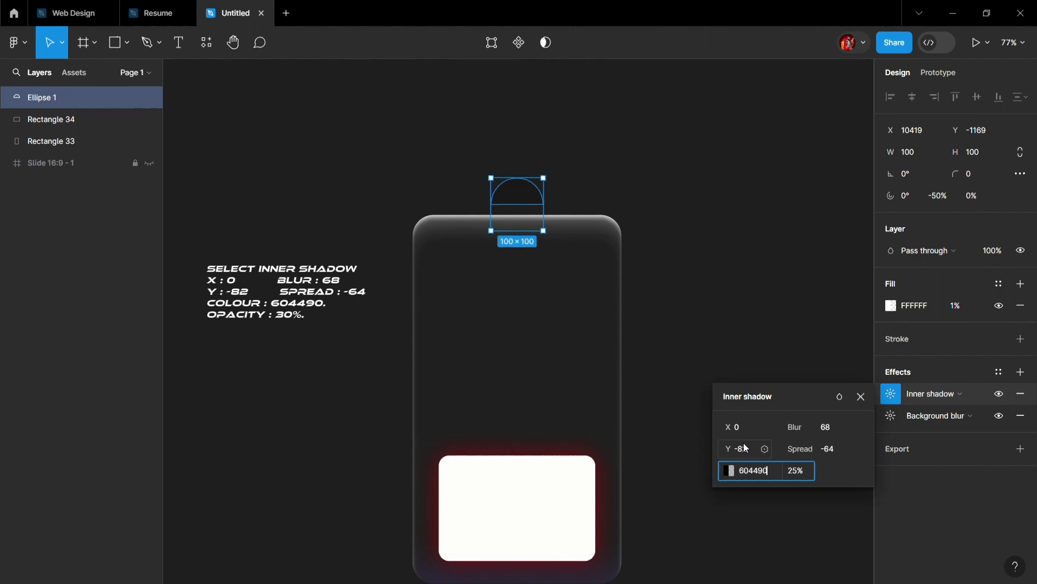
{"action": "key", "text": "Tab"}
{"action": "type", "text": "30"}
{"action": "key", "text": "Return"}
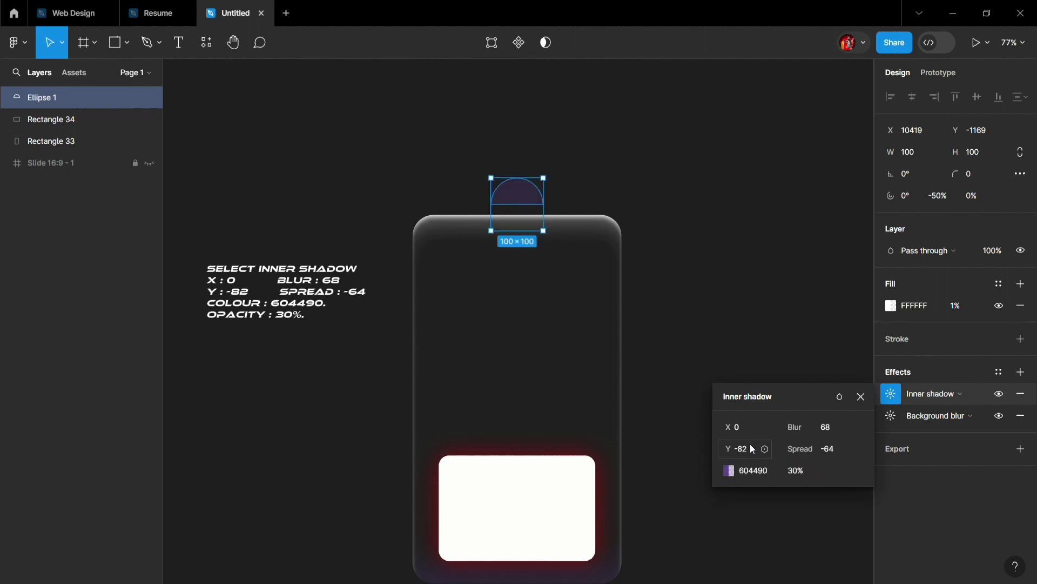
- Add a second inner shadow to the half circle with X 0, Y 7 and blur 11
{"action": "left_click", "coordinate": [1021, 372]}
{"action": "left_click", "coordinate": [933, 394]}
{"action": "left_click", "coordinate": [934, 374]}
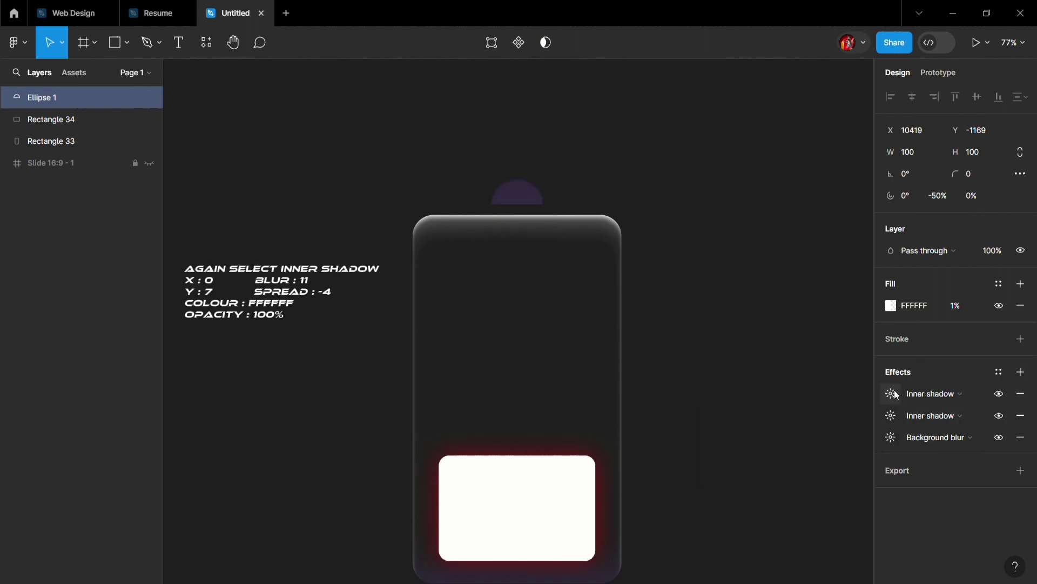
{"action": "left_click", "coordinate": [891, 394]}
{"action": "key", "text": "Tab"}
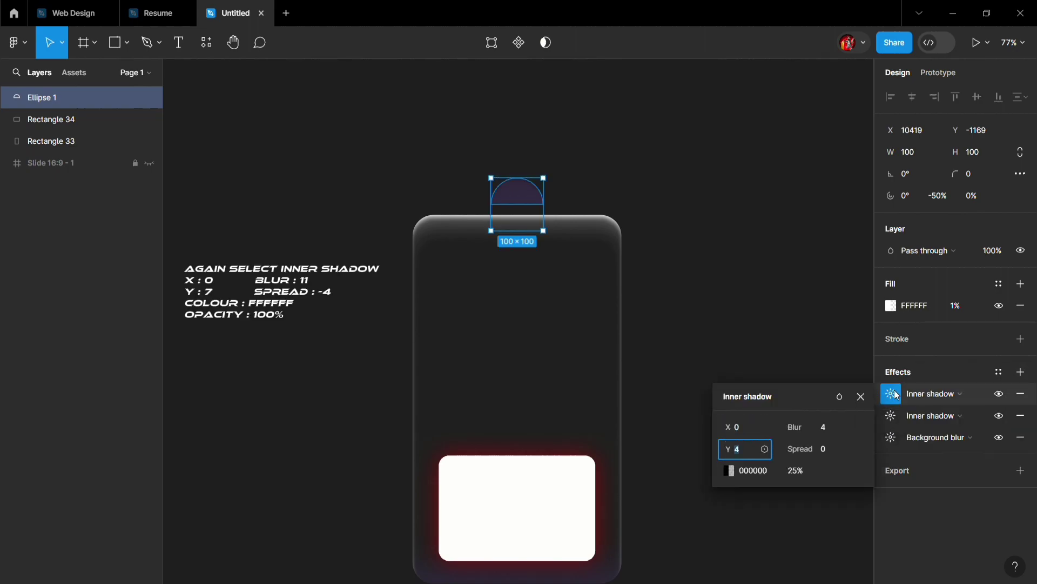
{"action": "type", "text": "7"}
{"action": "key", "text": "Tab"}
{"action": "type", "text": "11"}
{"action": "key", "text": "Tab"}
- Set the second inner shadow's spread to -4, color to FFFFFF and opacity to 100%
{"action": "type", "text": "-4"}
{"action": "key", "text": "Tab"}
{"action": "type", "text": "FFFFFF"}
{"action": "key", "text": "Tab"}
{"action": "type", "text": "100"}
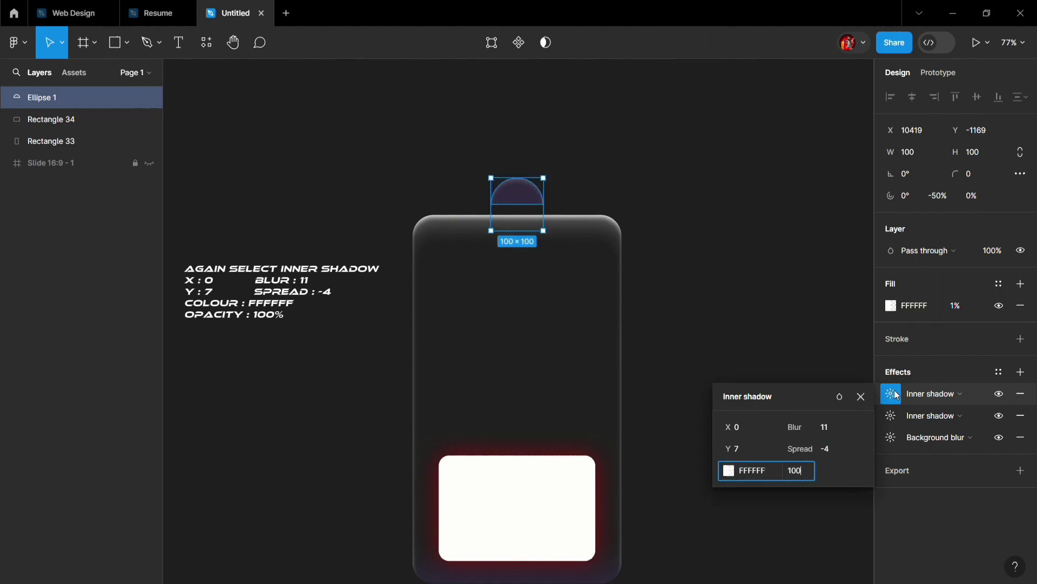
- Add a drop shadow to the half circle with X 0, Y 39 and blur 56
{"action": "left_click", "coordinate": [1021, 372]}
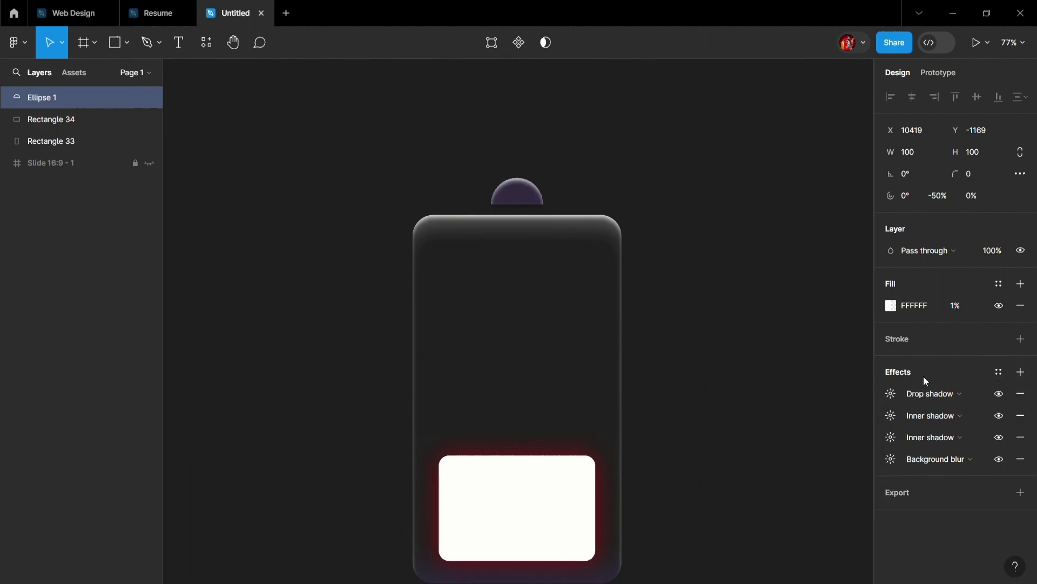
{"action": "left_click", "coordinate": [895, 395]}
{"action": "key", "text": "Tab"}
{"action": "type", "text": "39"}
{"action": "key", "text": "Tab"}
{"action": "type", "text": "56"}
{"action": "key", "text": "Tab"}
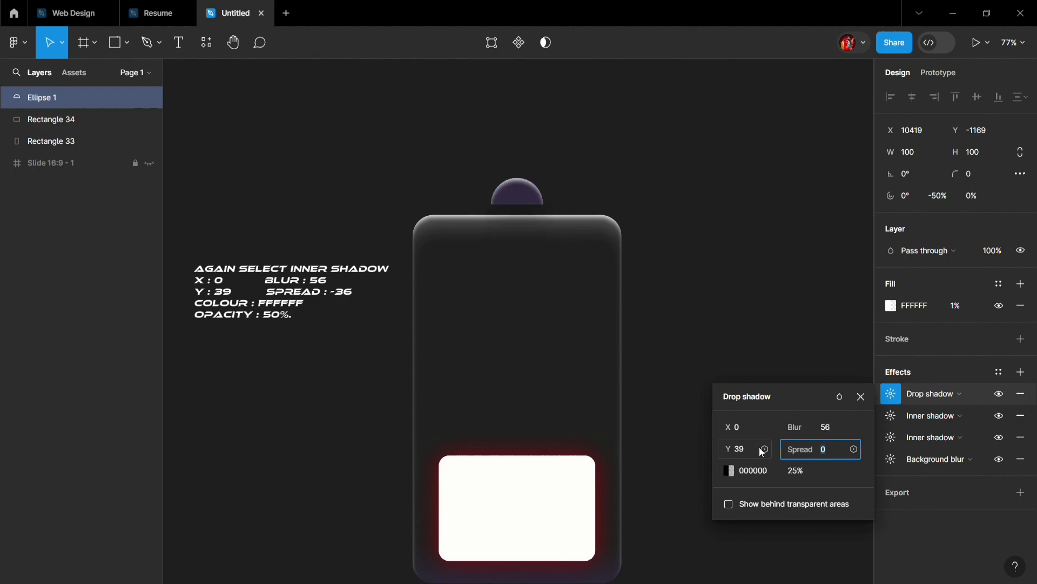
- Set the half circle's drop shadow to spread -36, color FFFFFF and 50% opacity
{"action": "type", "text": "-36"}
{"action": "key", "text": "Tab"}
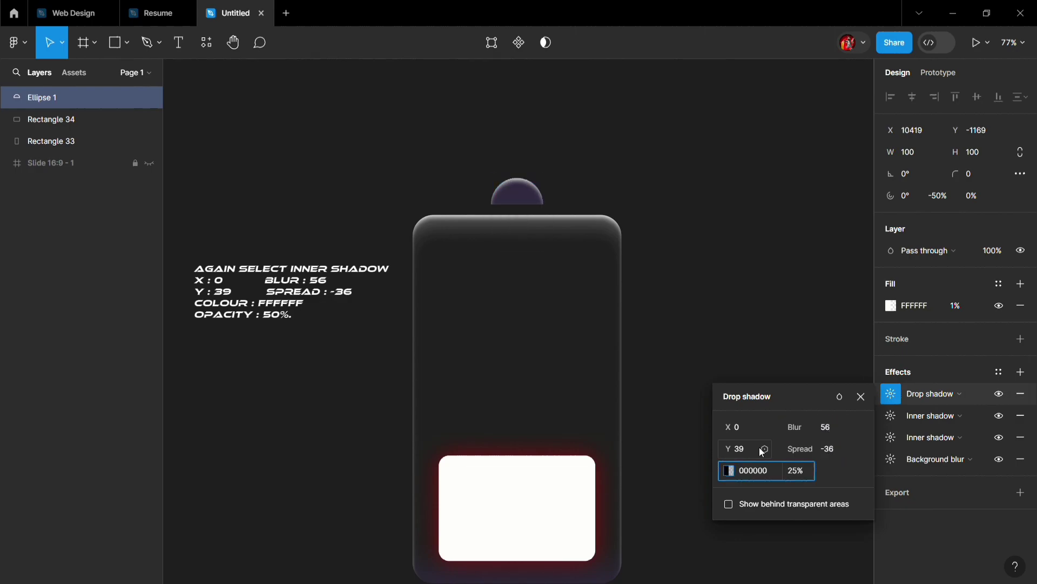
{"action": "type", "text": "FFFFFF"}
{"action": "key", "text": "Tab"}
{"action": "type", "text": "50"}
{"action": "key", "text": "Return"}
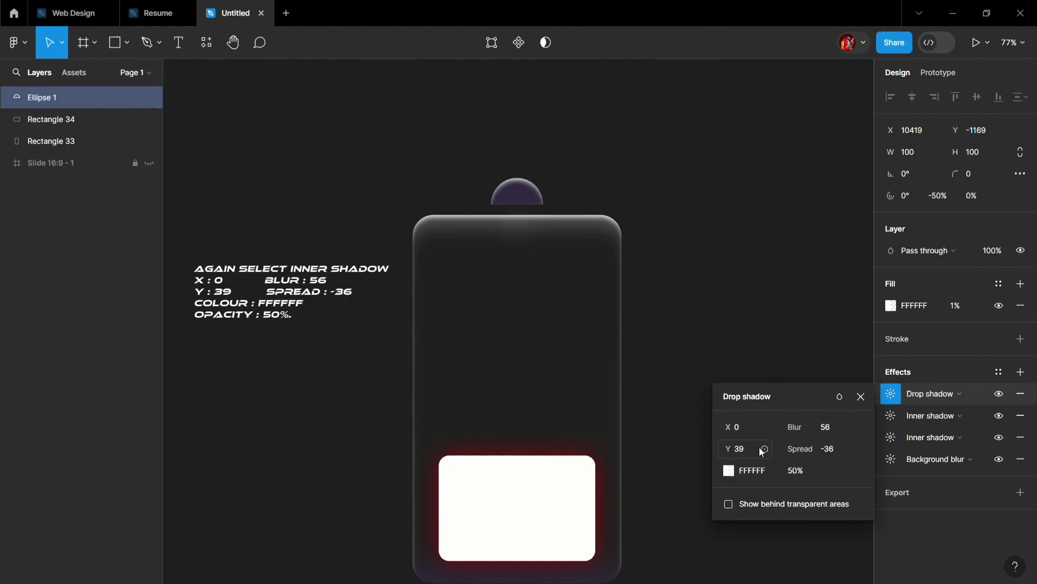
- Change the Y offset of the half circle's purple inner shadow to -11 and deselect the shape
{"action": "left_click", "coordinate": [892, 438]}
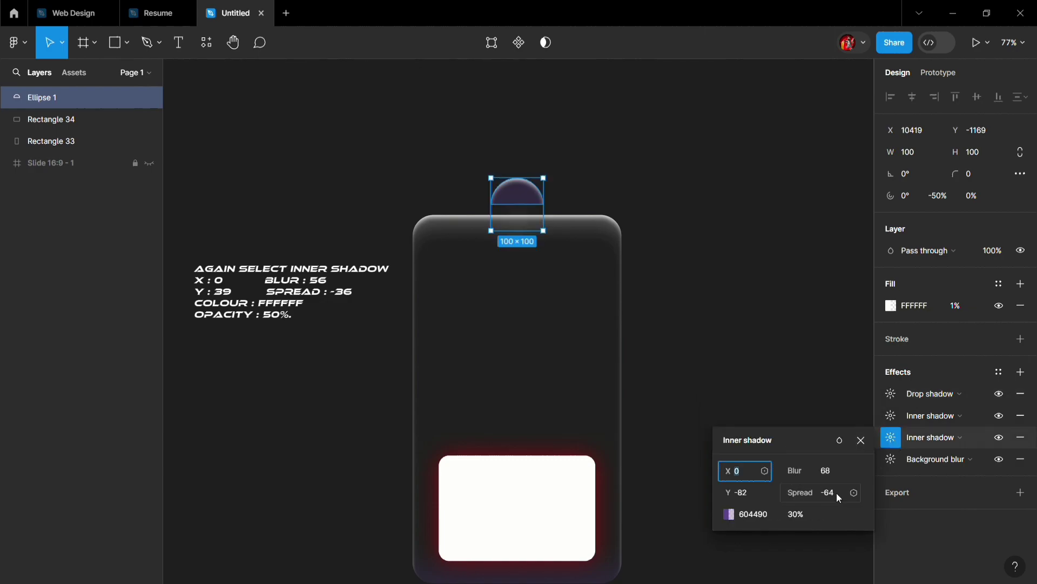
{"action": "type", "text": "-57"}
{"action": "key", "text": "Return"}
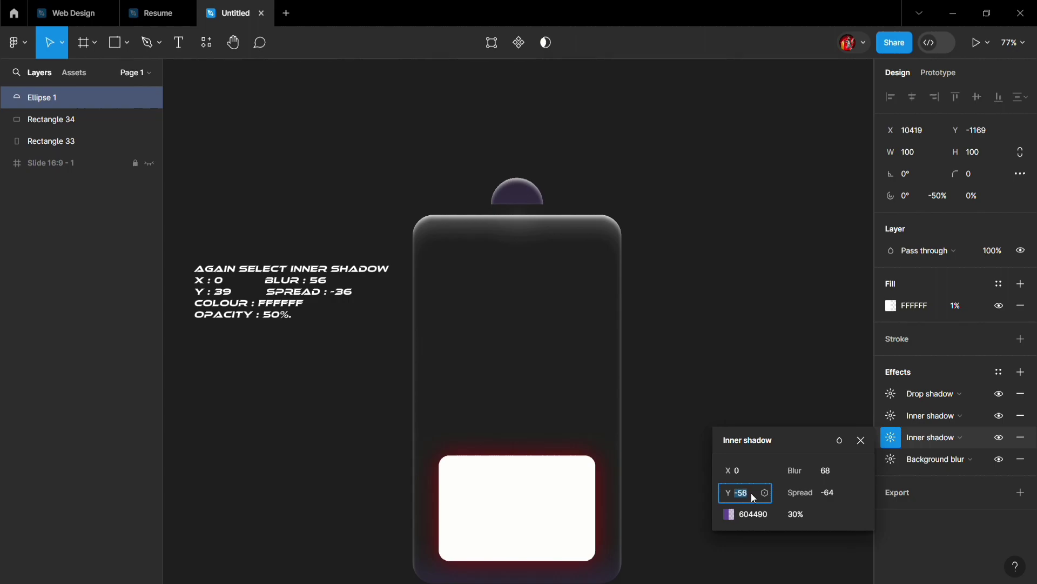
{"action": "key", "text": "Down"}
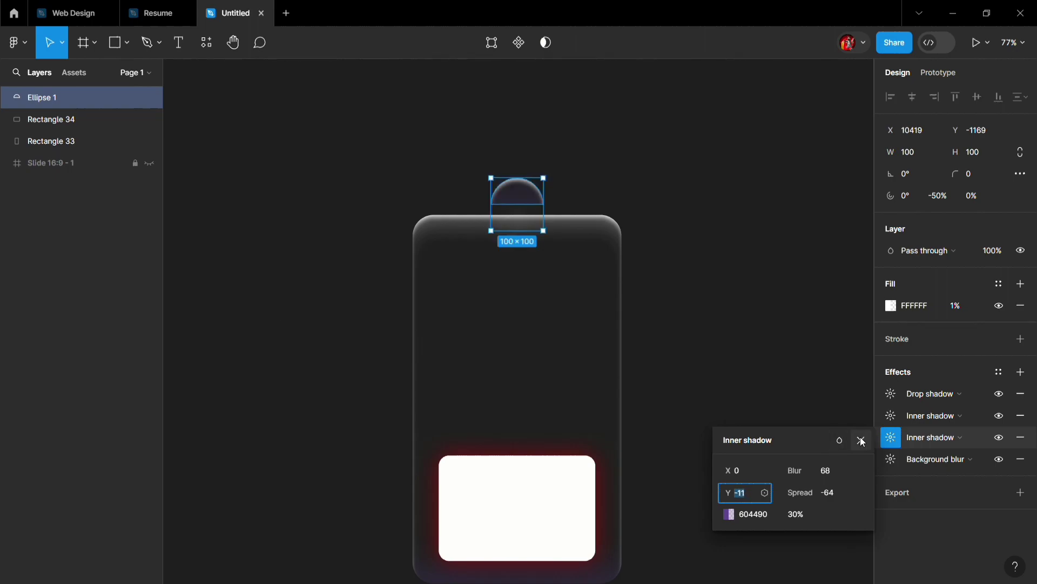
{"action": "left_click", "coordinate": [861, 440]}
{"action": "left_click", "coordinate": [788, 399]}
- Rotate the half circle, the small rectangle and the card together to 45°
{"action": "scroll", "coordinate": [744, 389], "scroll_direction": "down", "scroll_amount": 3}
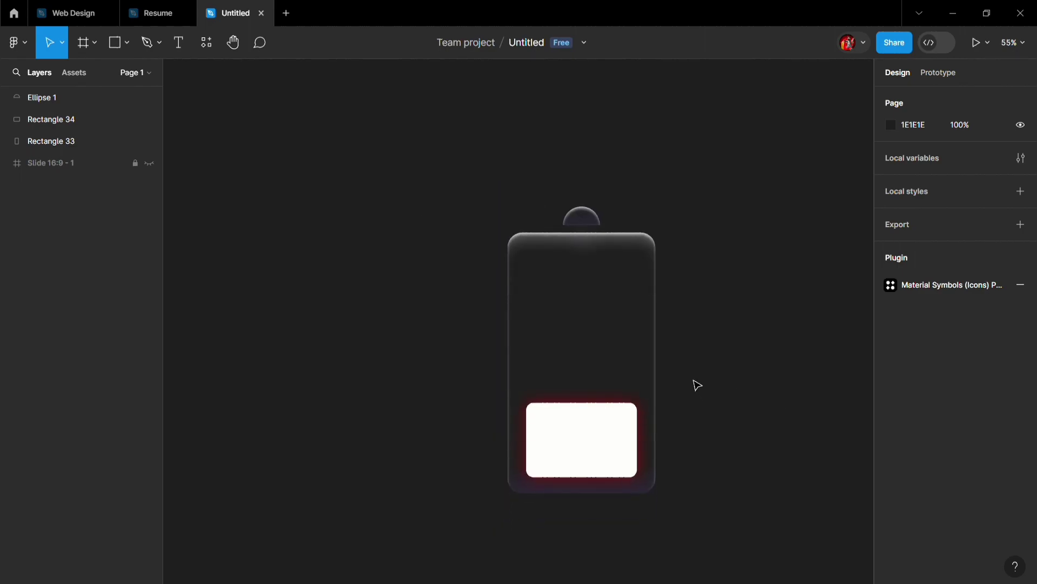
{"action": "left_click_drag", "start_coordinate": [422, 136], "coordinate": [773, 502]}
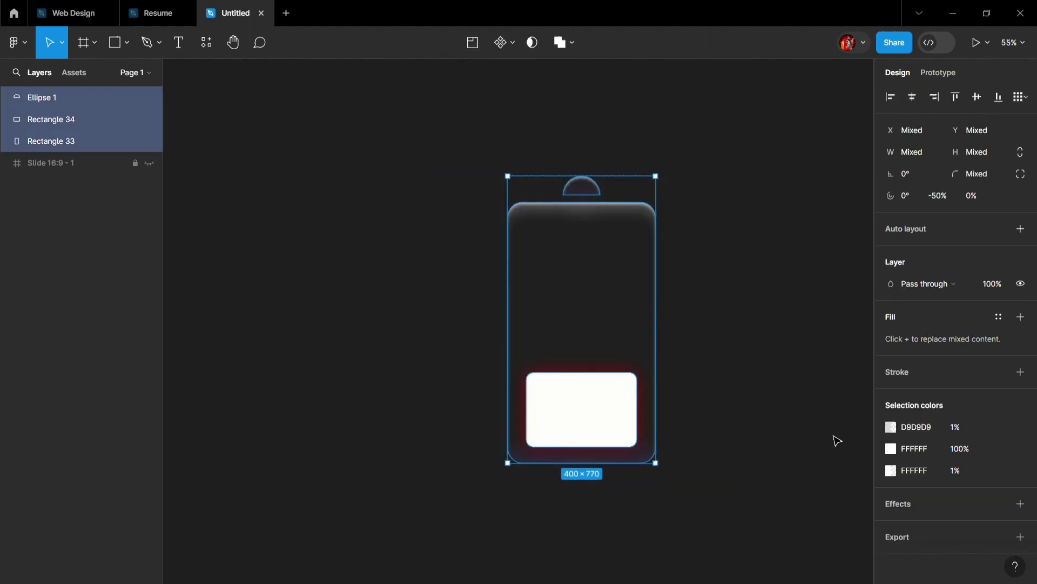
{"action": "left_click", "coordinate": [914, 178]}
{"action": "type", "text": "45"}
{"action": "key", "text": "Return"}
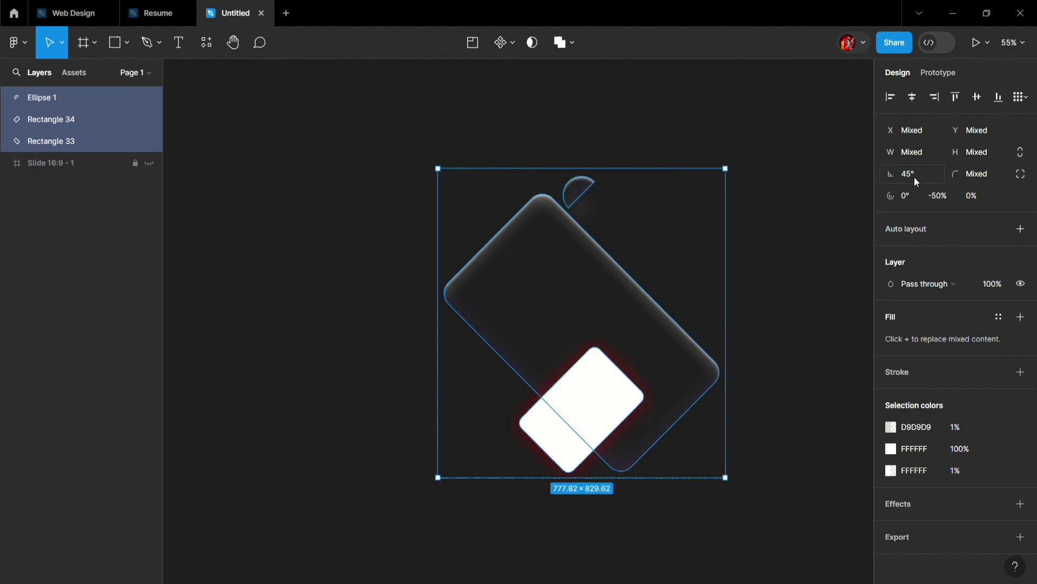
{"action": "key", "text": "Escape"}
- Move the white rectangle inside the card's lower end and the half circle beside the card's upper short edge
{"action": "left_click_drag", "start_coordinate": [589, 419], "coordinate": [641, 396]}
{"action": "left_click_drag", "start_coordinate": [577, 189], "coordinate": [477, 237]}
{"action": "key", "text": "Escape"}
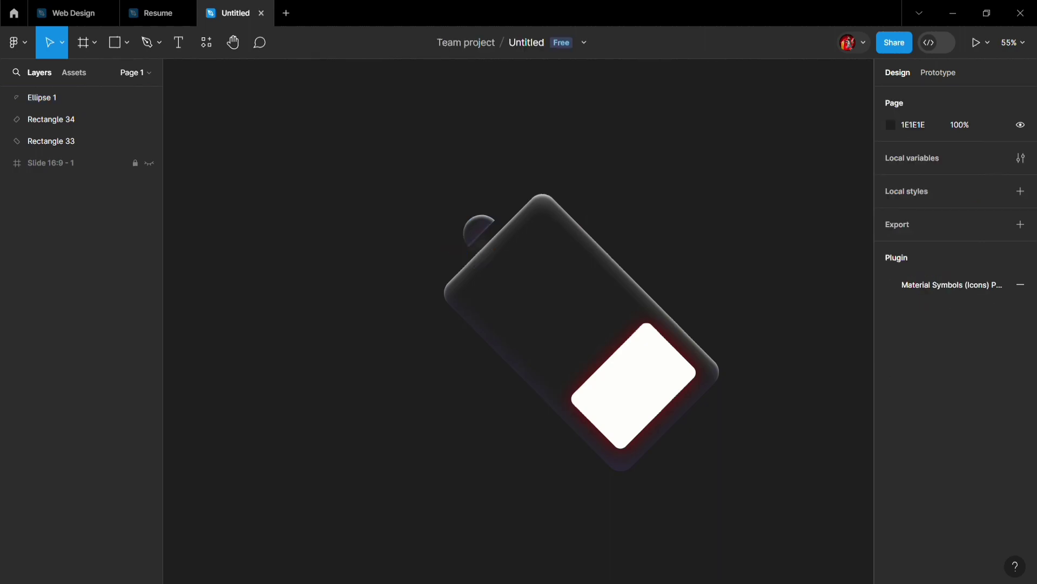